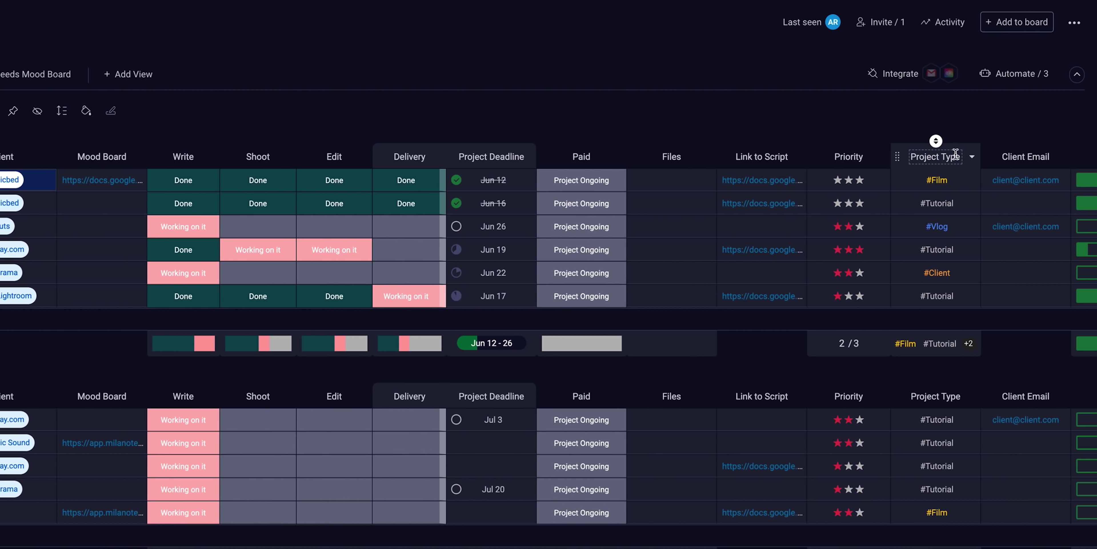
Toggle the first project's edit stage status back to Done, then open its Milanote mood board link.
left_click(334, 181)
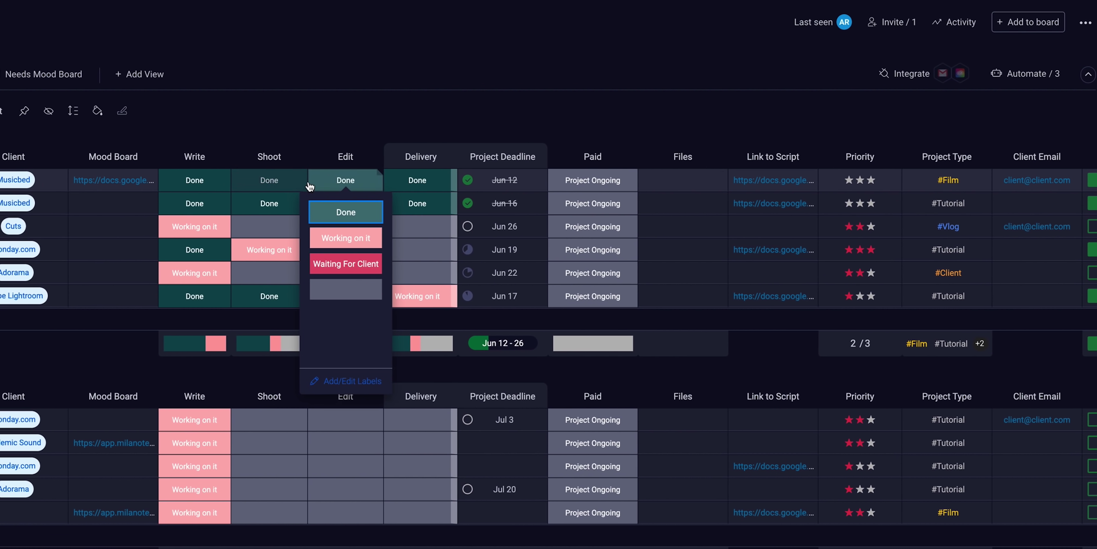
left_click(345, 238)
left_click(345, 180)
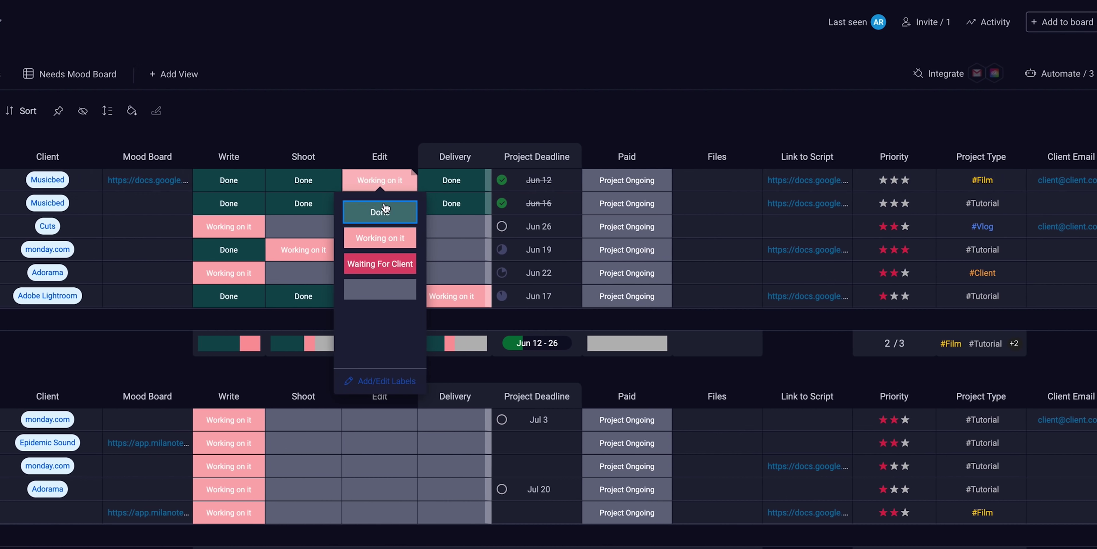
left_click(399, 212)
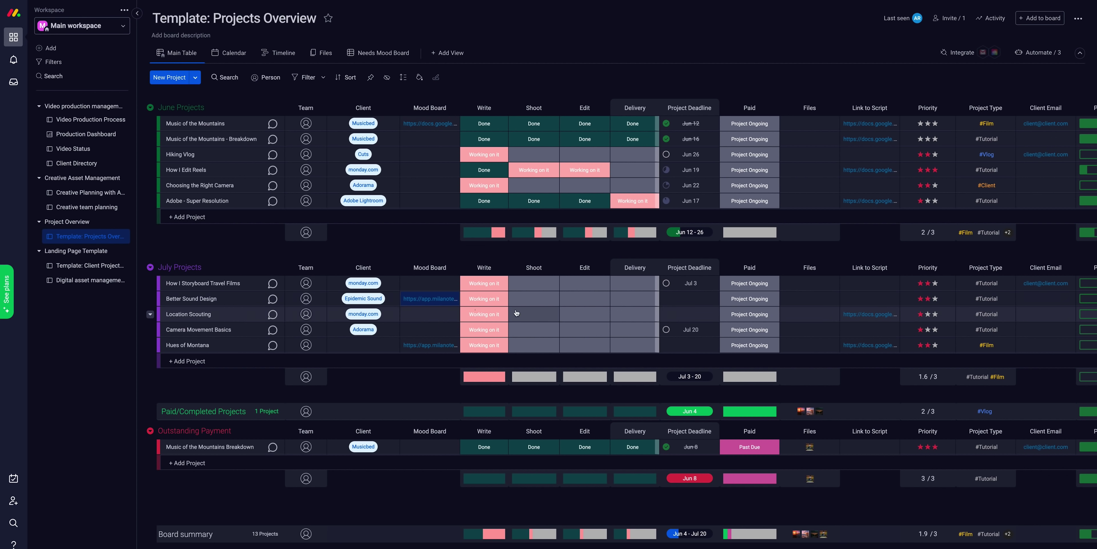
left_click(420, 302)
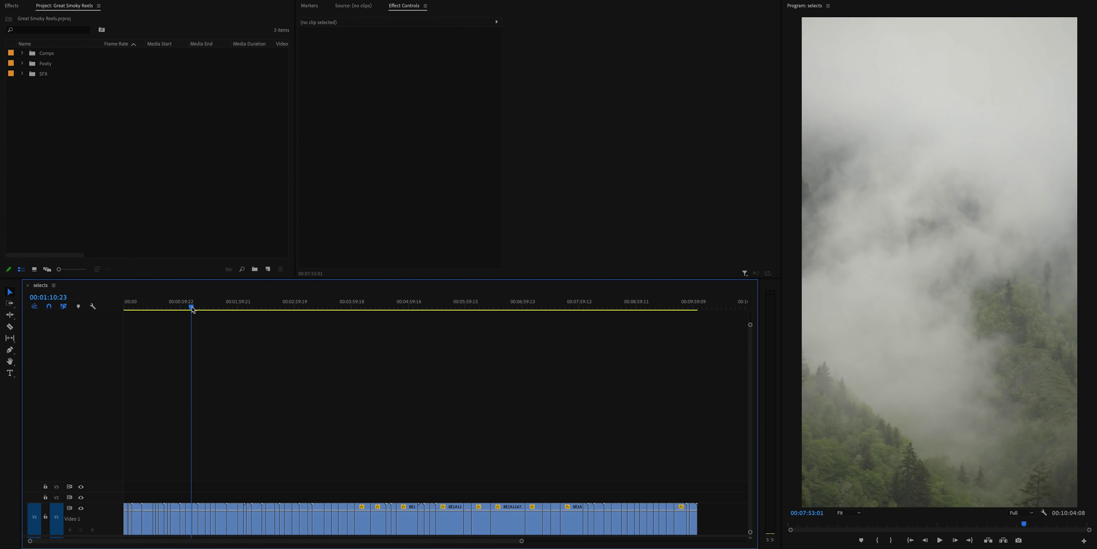
left_click(191, 307)
left_click(229, 302)
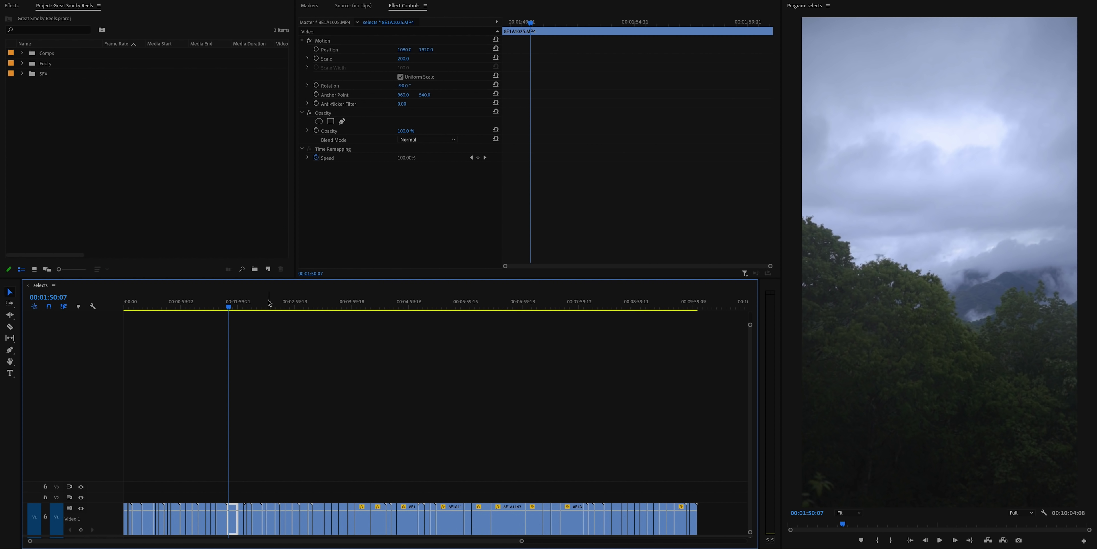
left_click(300, 303)
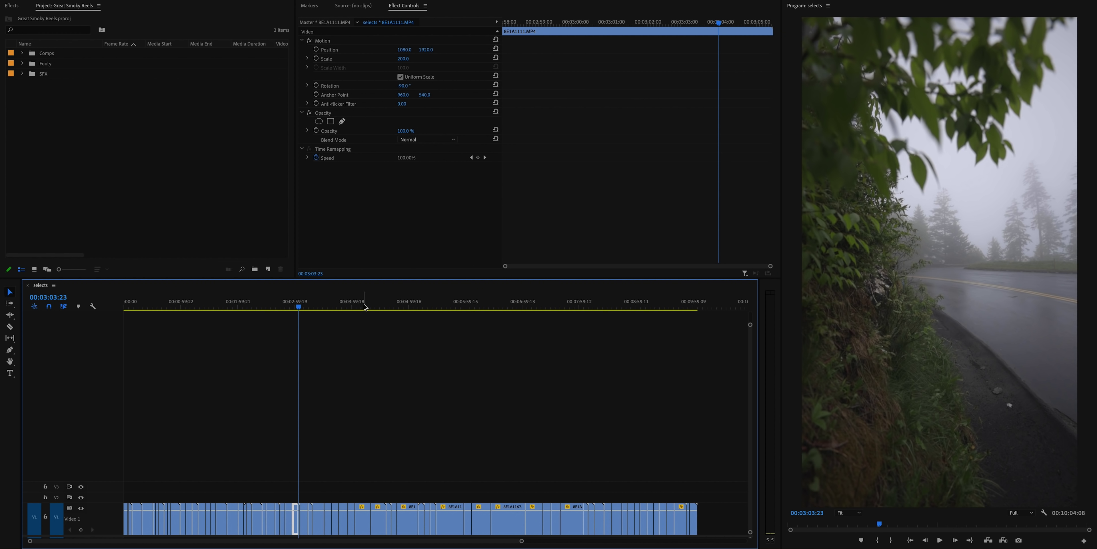
left_click(381, 304)
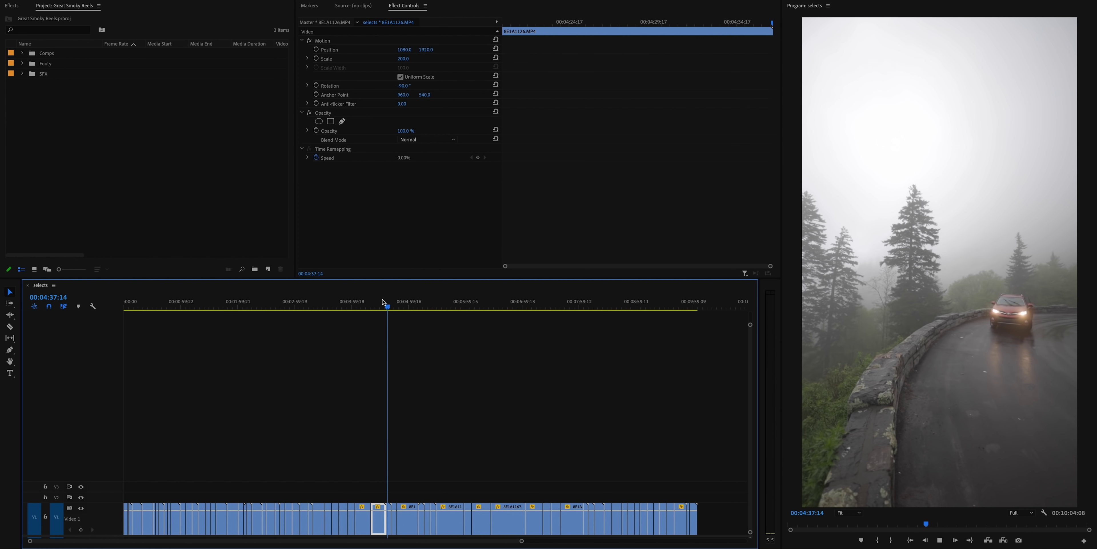
key("space")
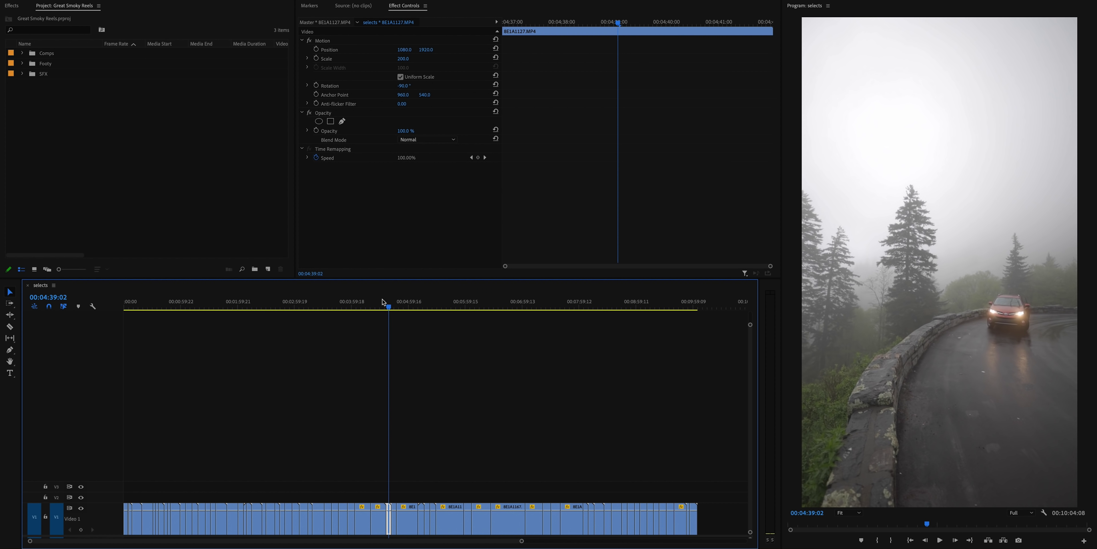
left_click_drag(137, 308, 150, 310)
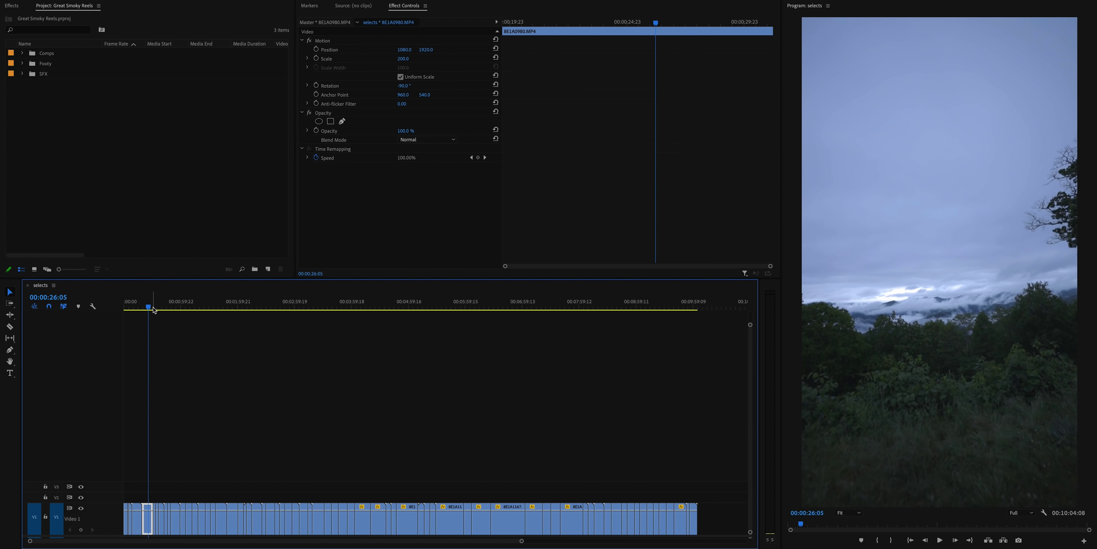
left_click(153, 308)
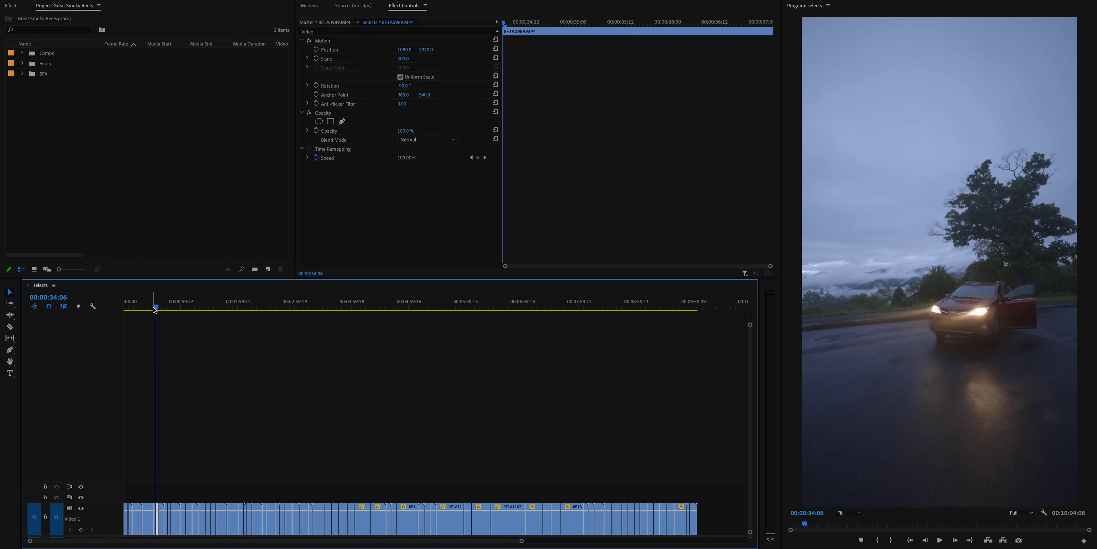
key("Down")
key("Down")
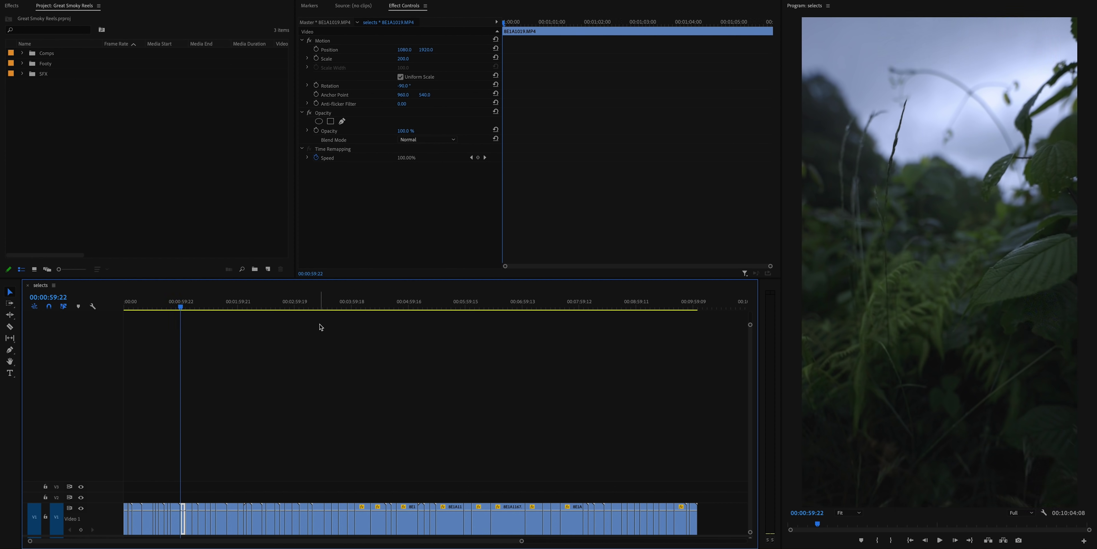
key("Down")
key("Down")
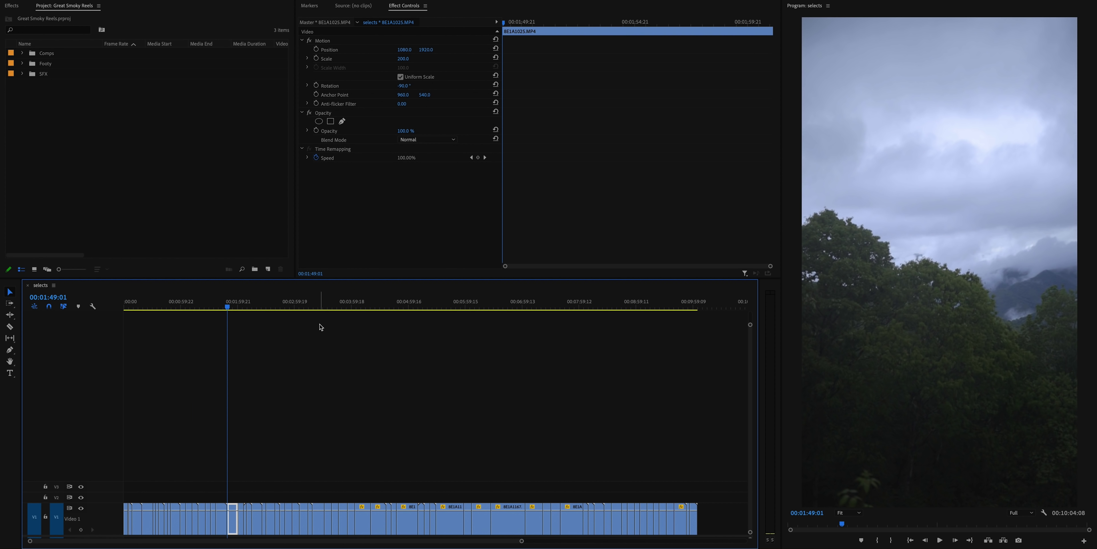
key("Down")
key("Down")
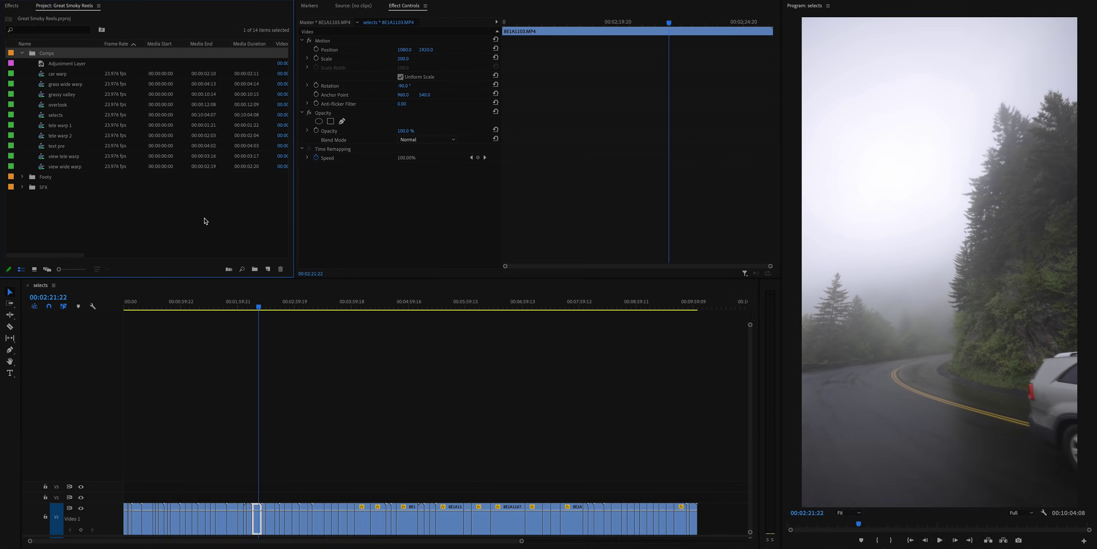
Create a new custom 2160×3840 sequence named 'foggy road reel' from the Project panel.
left_click(269, 269)
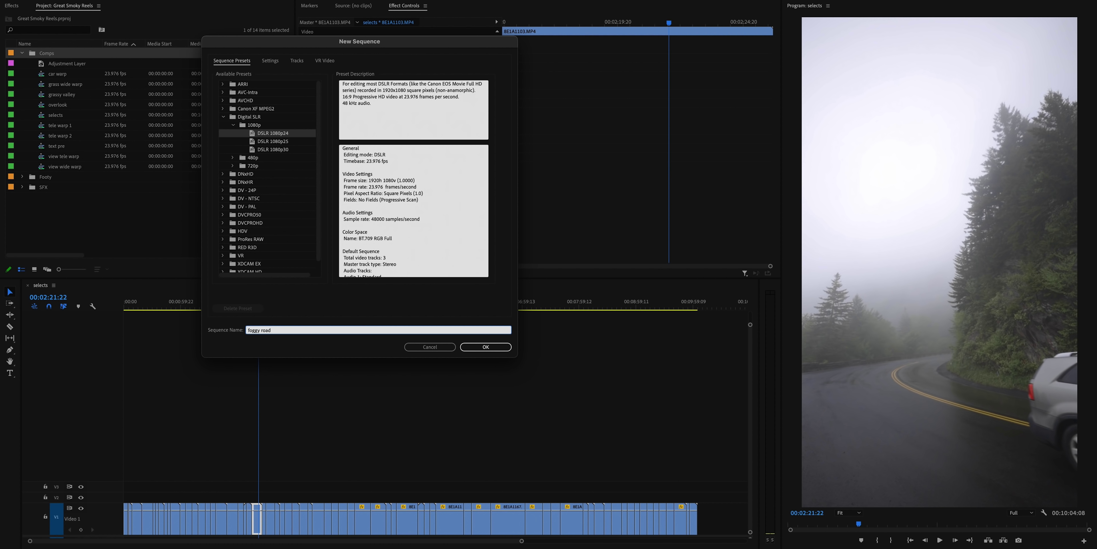
left_click(275, 63)
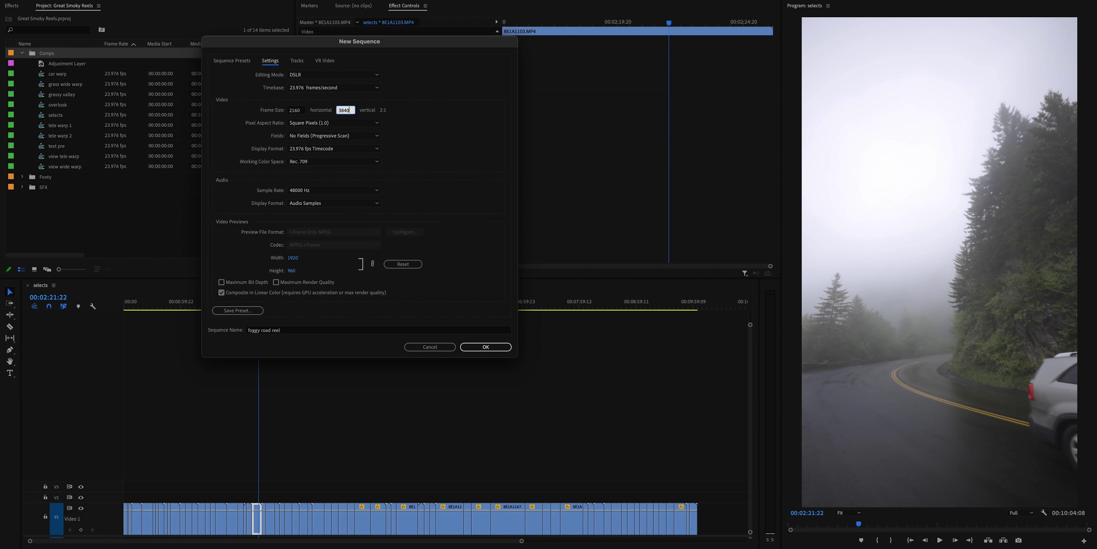
key("Return")
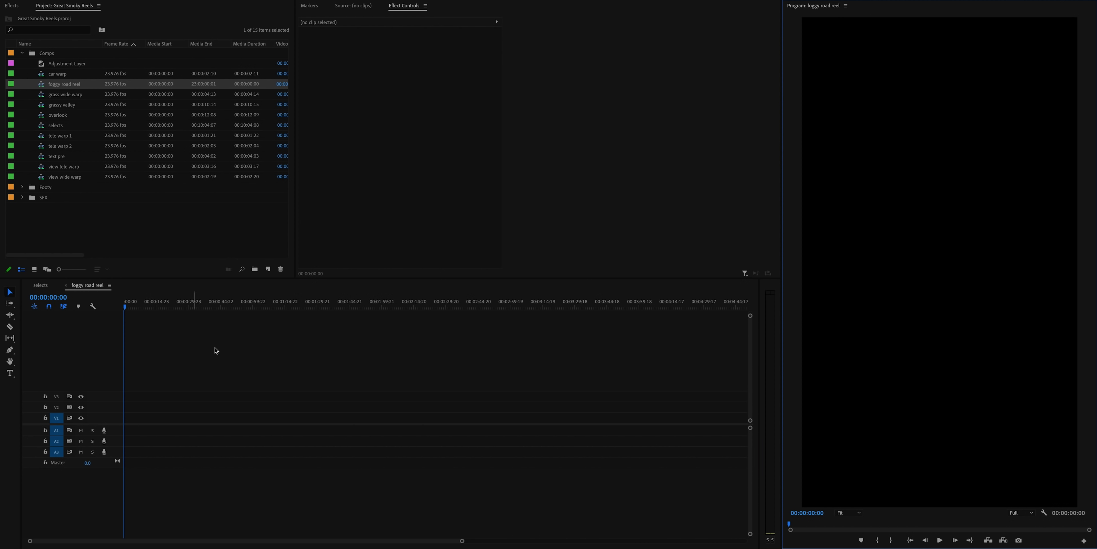
left_click(216, 350)
Dock foggy road reel above selects and add clip 8E1A1103, keeping the existing sequence settings.
left_click(41, 285)
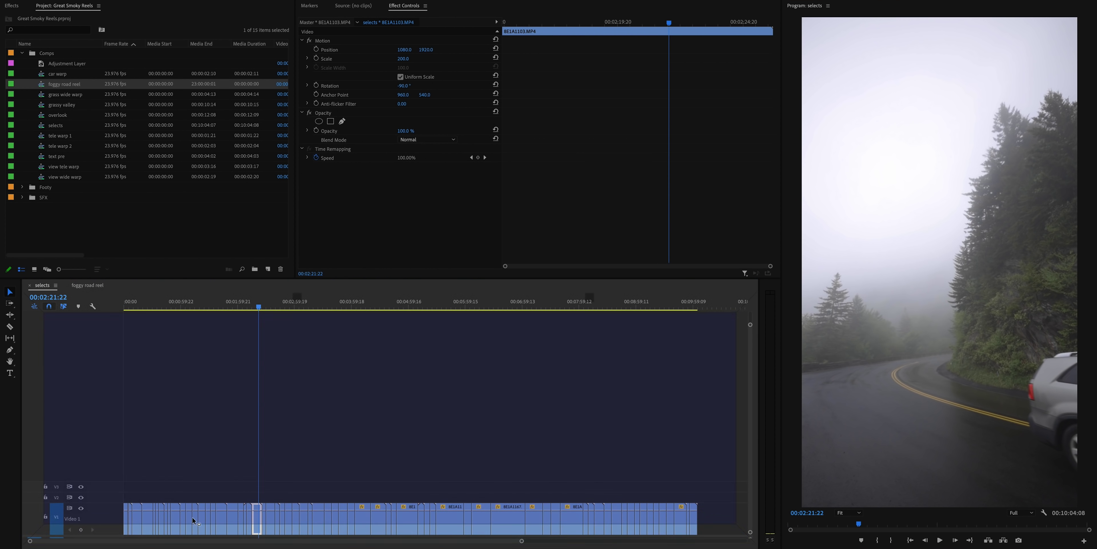
left_click_drag(199, 539, 199, 539)
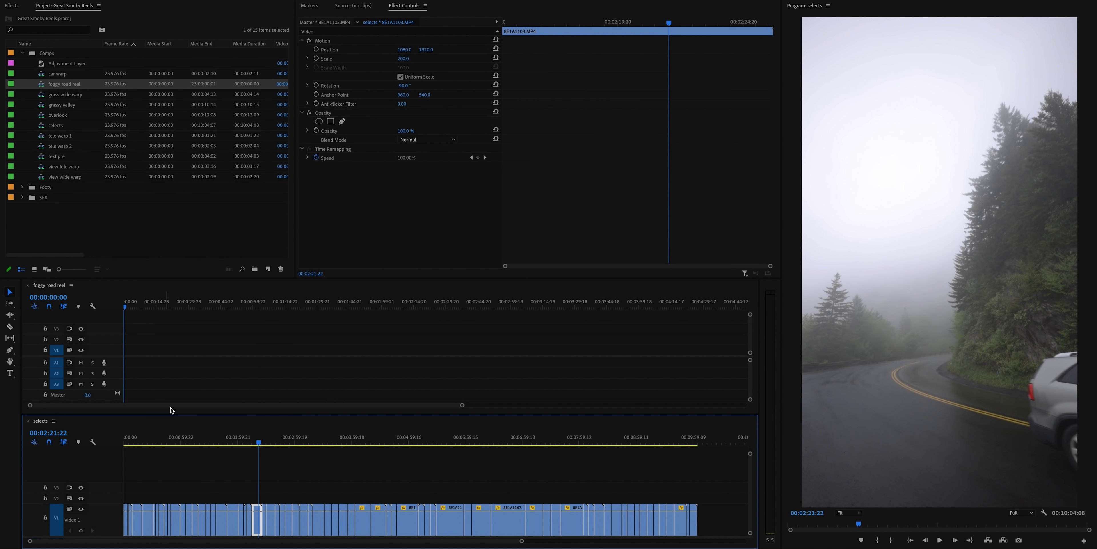
left_click_drag(176, 414, 187, 463)
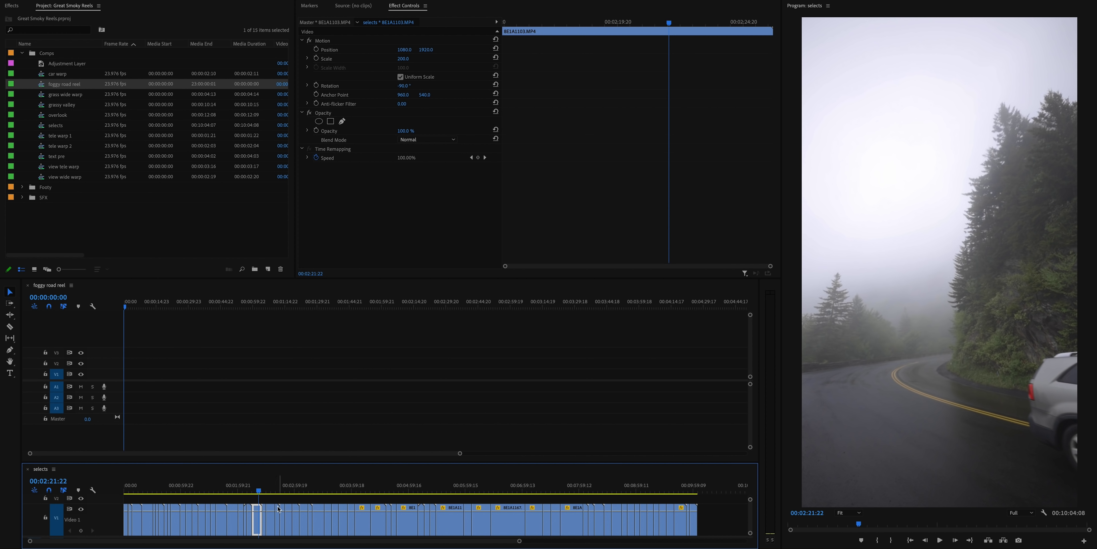
left_click_drag(257, 375, 257, 375)
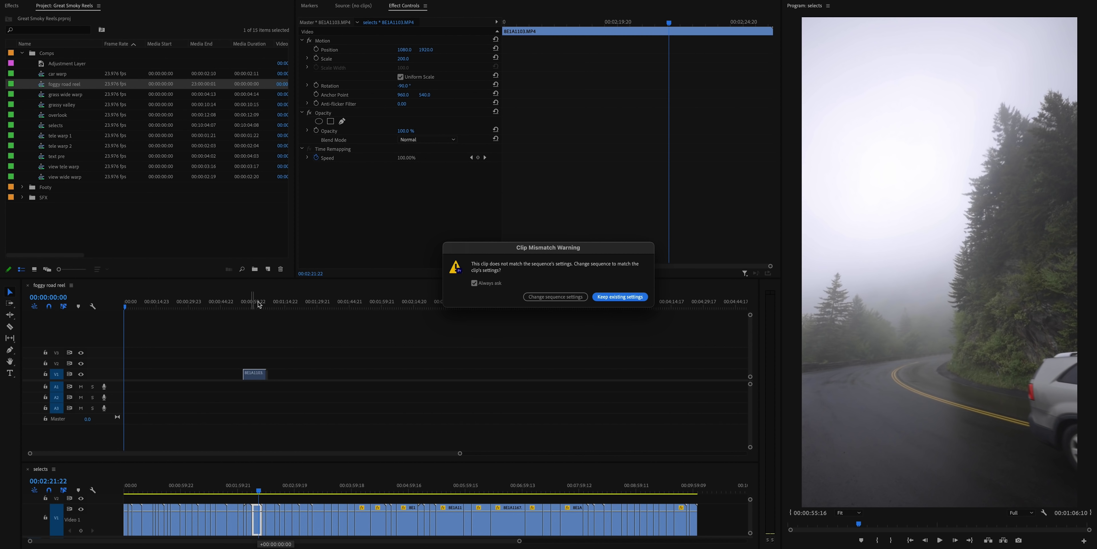
left_click(602, 298)
left_click_drag(252, 308, 252, 314)
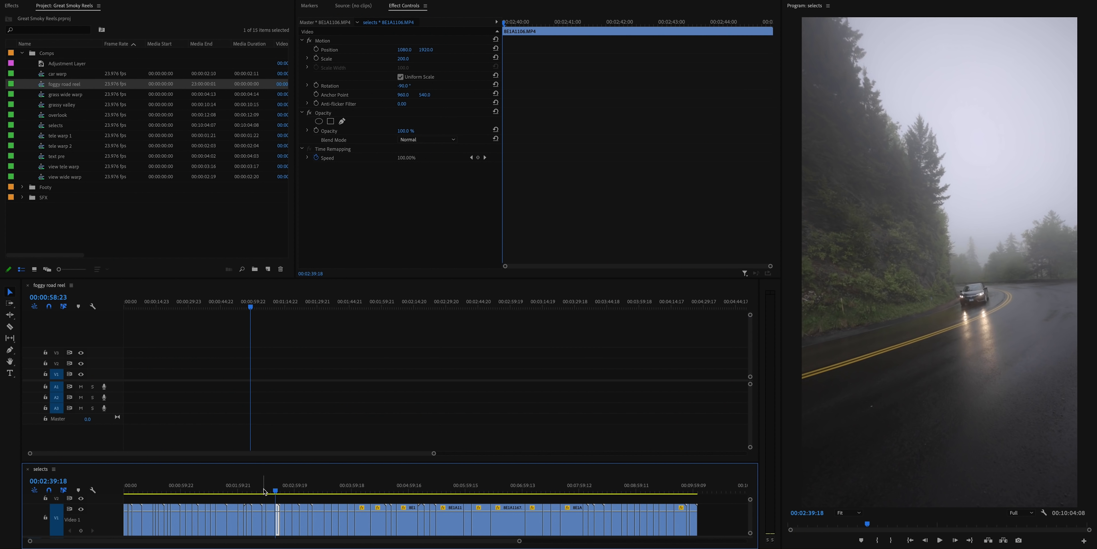
Play the car-on-road shot in selects and step through the neighbouring clips.
key("space")
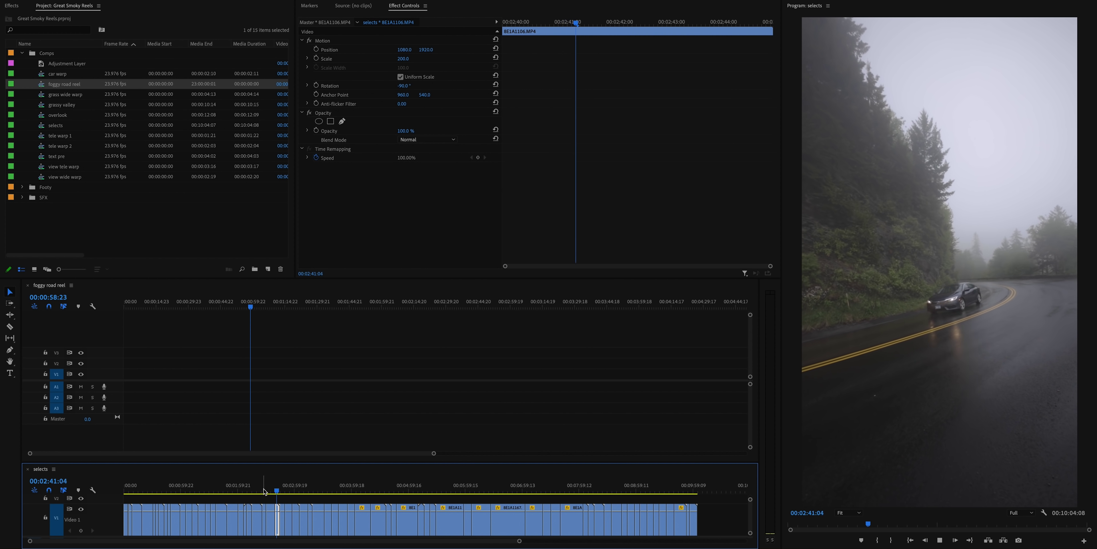
key("Down")
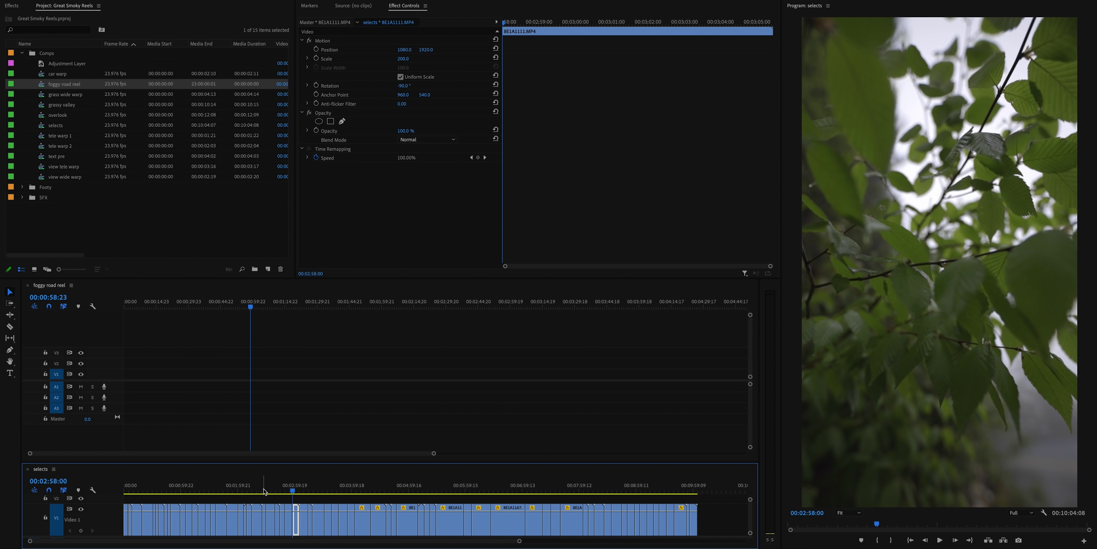
key("Down")
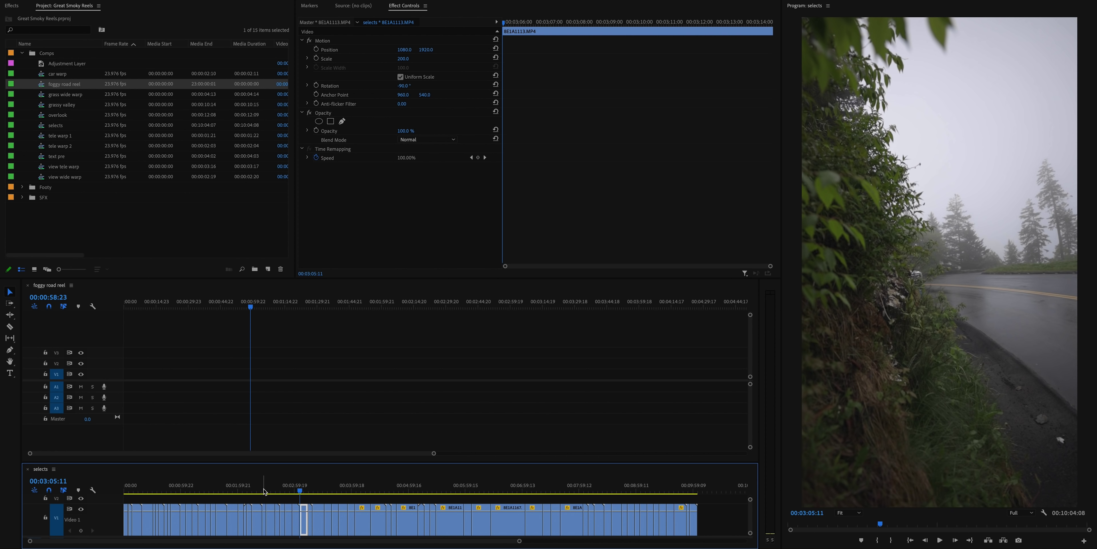
key("Down")
key("Down")
key("Up")
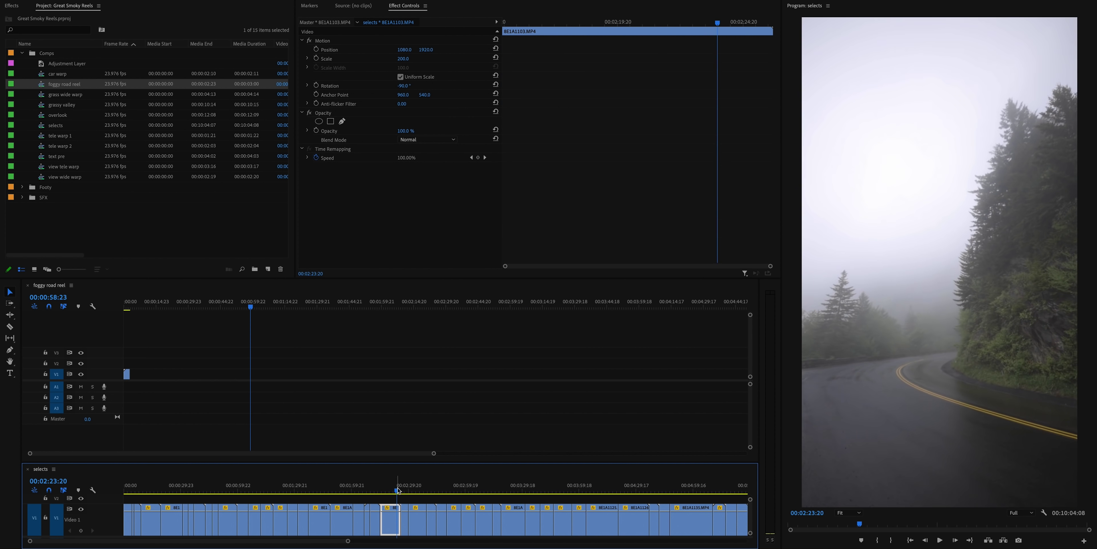
Step through the selects shots and drag the chosen ones into the reel after 00:00:09:23.
left_click(143, 306)
key("shift+3")
key("Down")
key("Down")
key("Down")
key("Down")
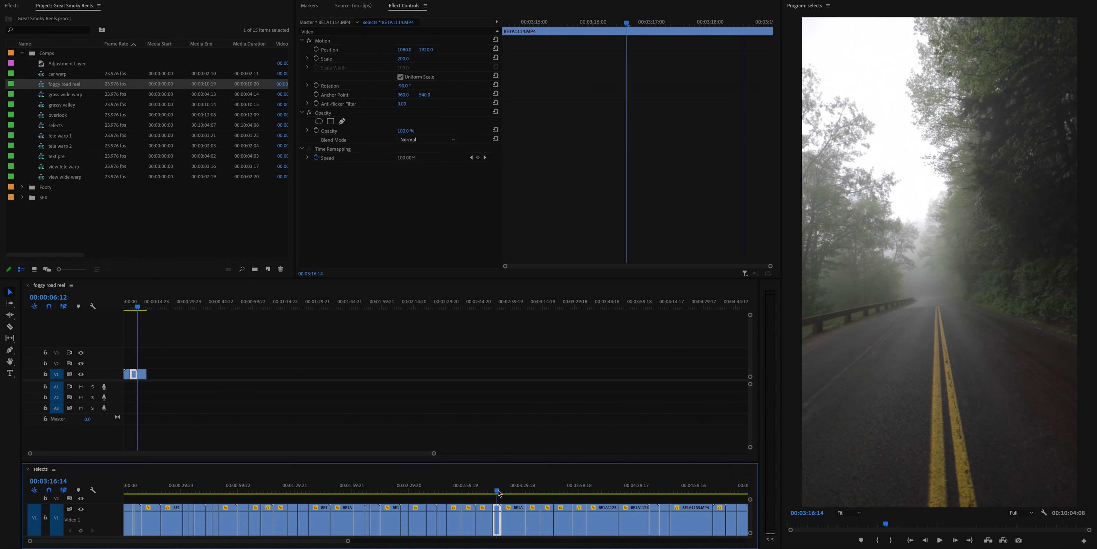
left_click_drag(511, 490, 578, 492)
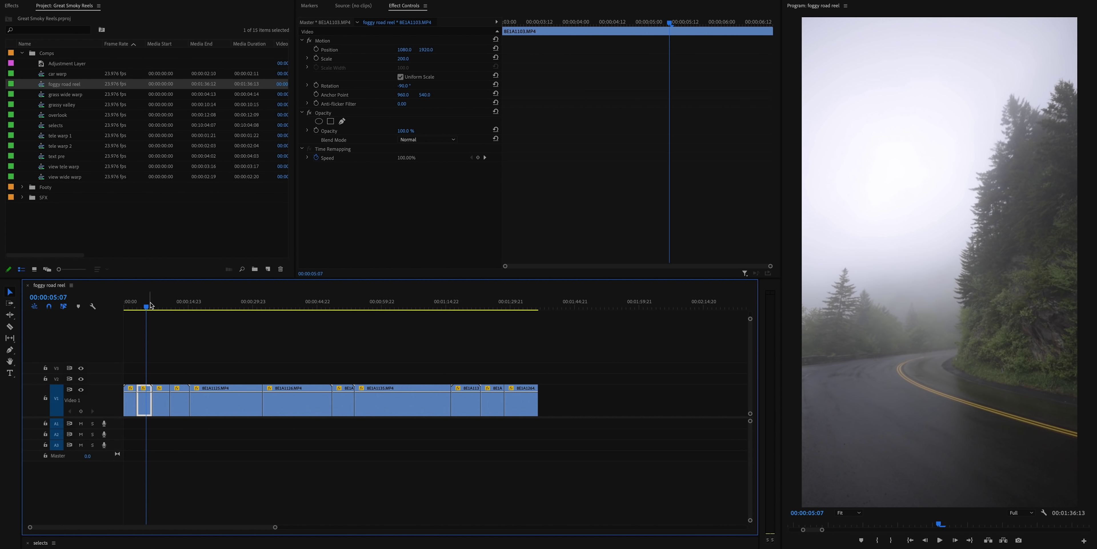
left_click_drag(150, 305, 170, 308)
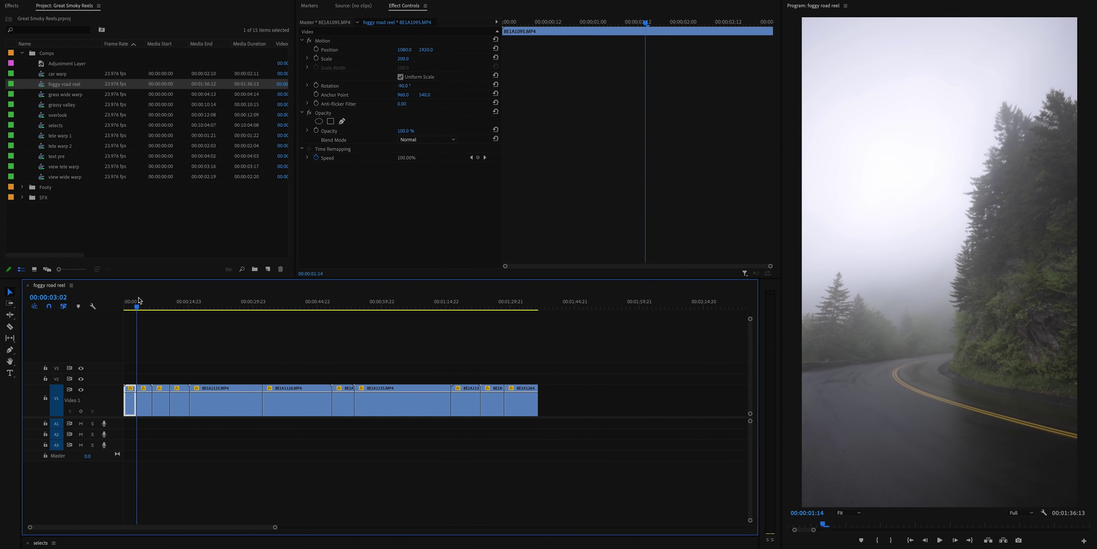
Move the first clip later on the track, trim the opening clips' edges, and scrub to review shots.
left_click_drag(138, 296, 144, 307)
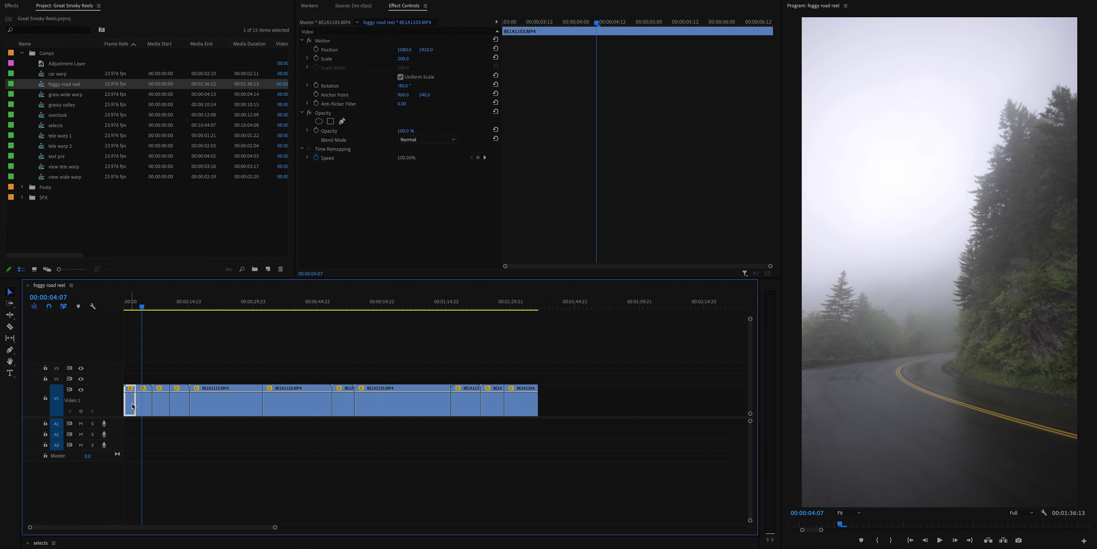
left_click_drag(553, 409, 648, 408)
left_click(145, 307)
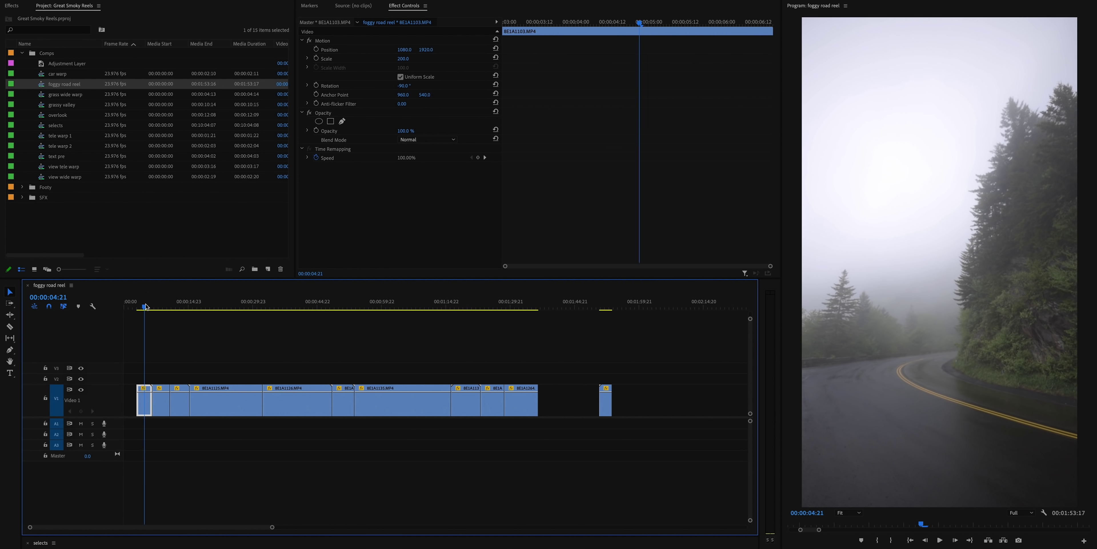
left_click_drag(146, 403, 123, 406)
left_click_drag(159, 306, 179, 324)
left_click_drag(155, 386, 154, 385)
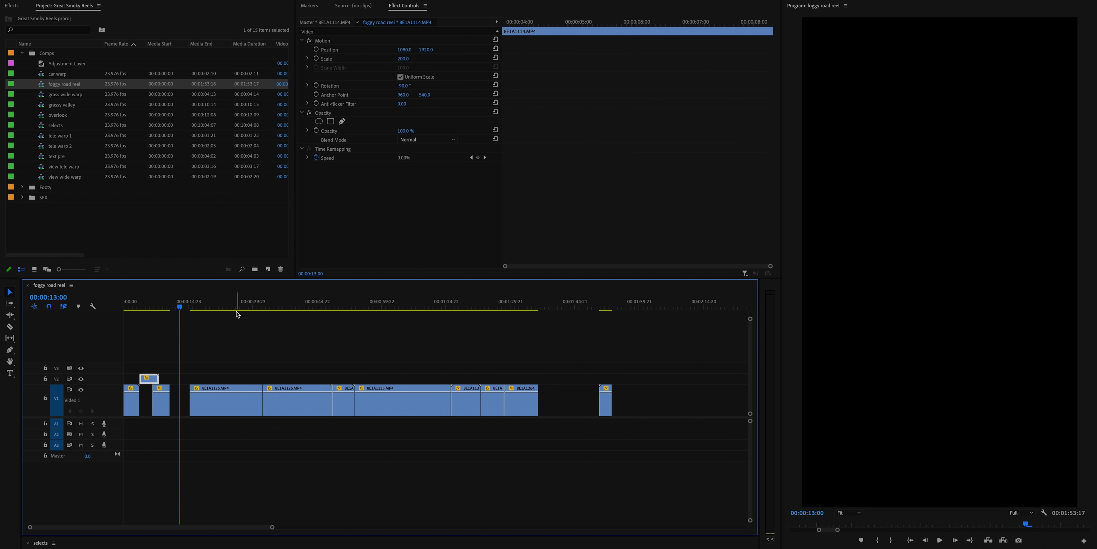
left_click_drag(251, 309, 501, 339)
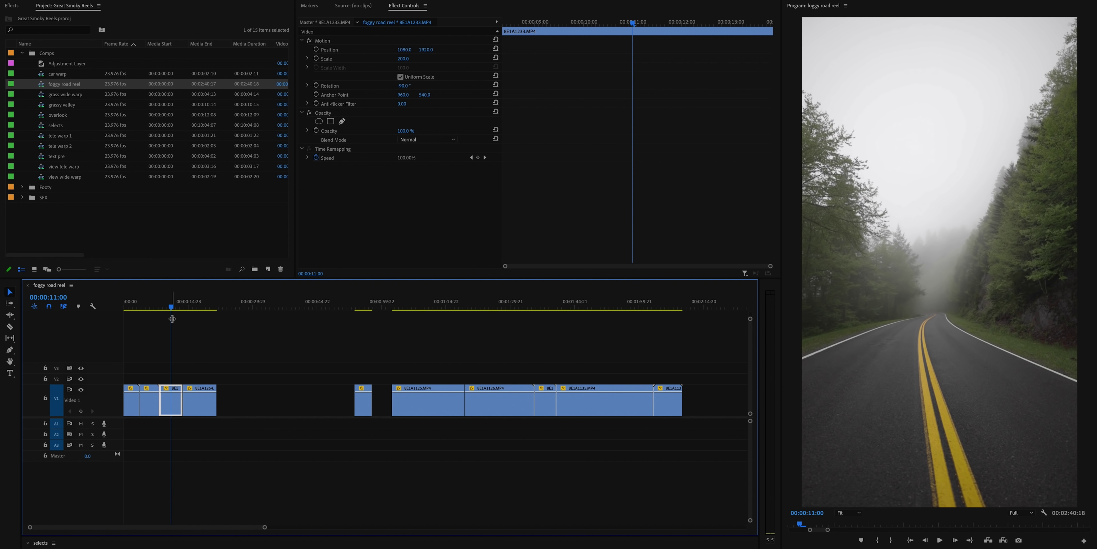
Ripple-delete clip 8E1A1233 and reposition the small clip, 8E1A1135.MP4 and 8E1A1127 on the track.
key("shift+Delete")
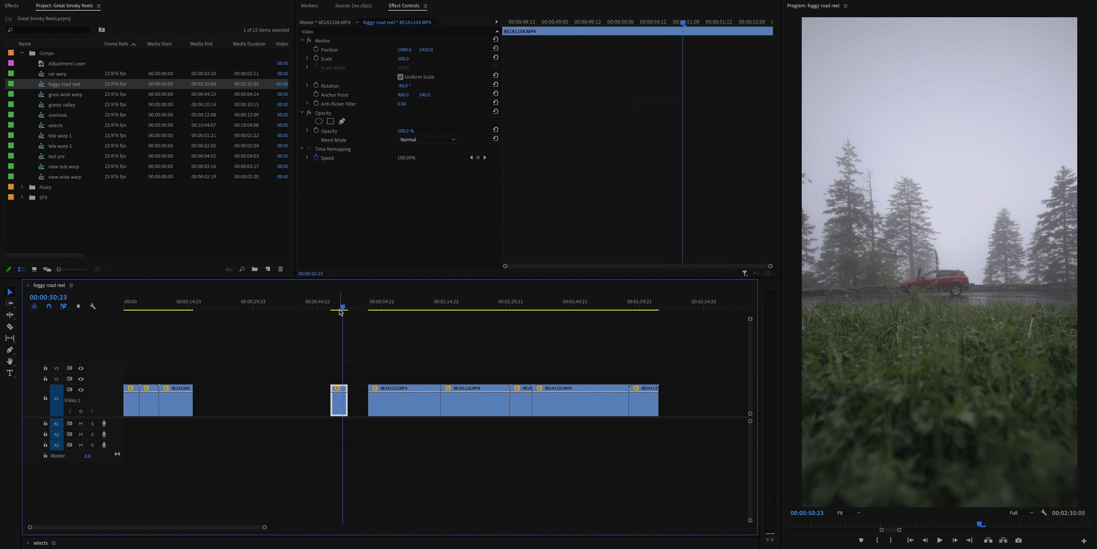
left_click_drag(337, 403, 201, 409)
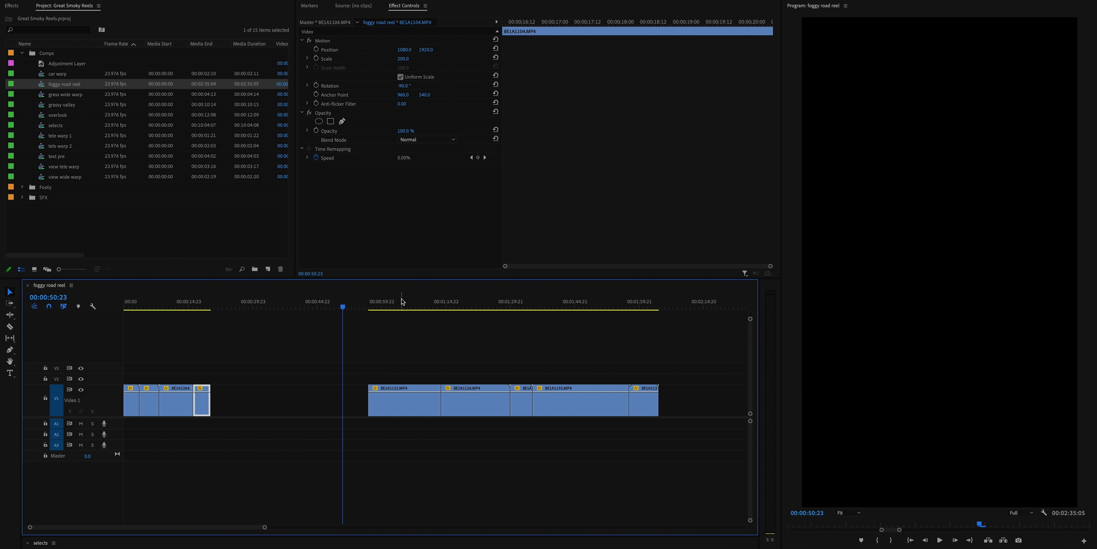
left_click_drag(402, 301, 565, 305)
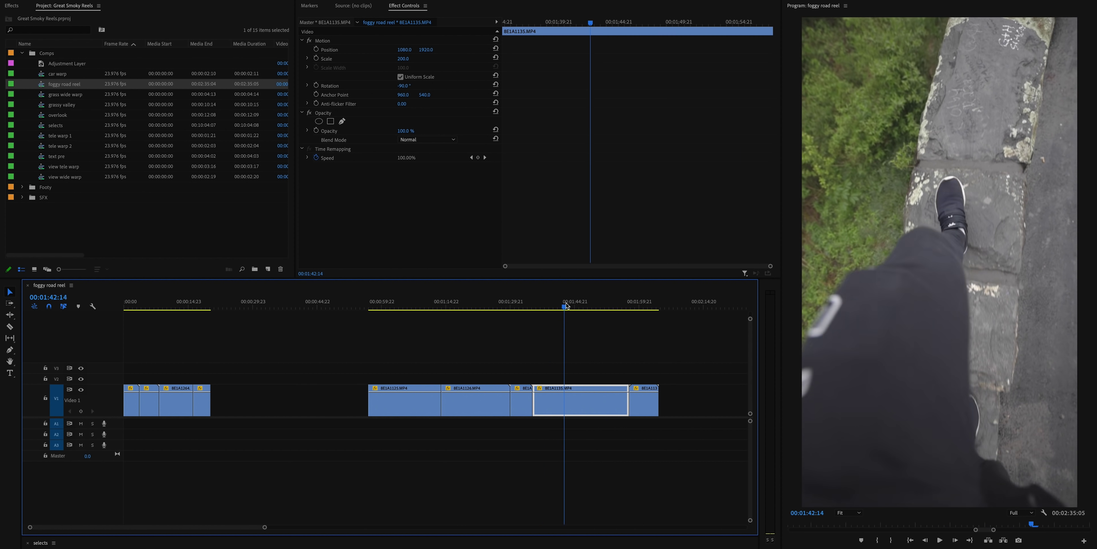
left_click(517, 309)
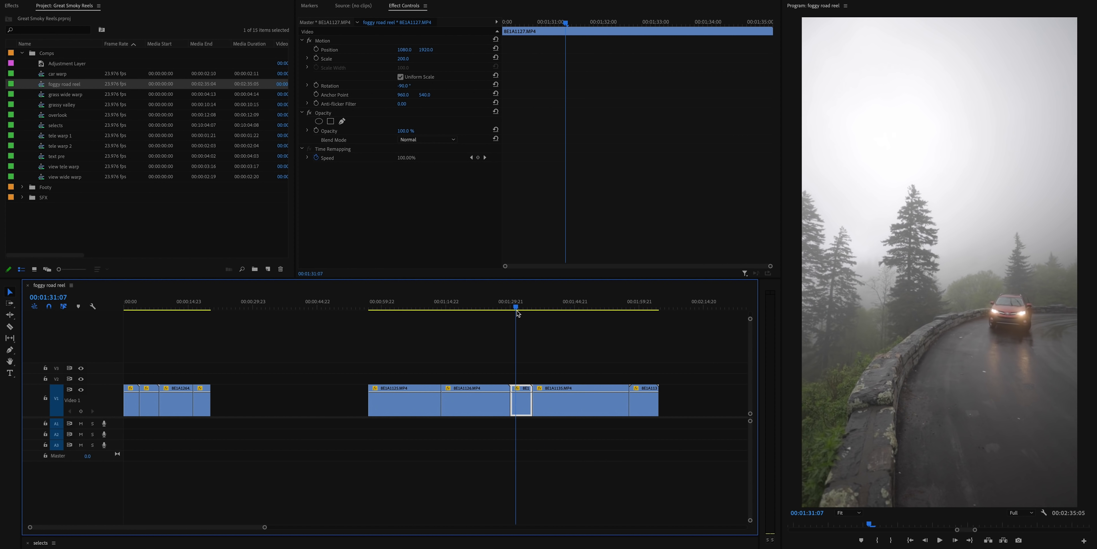
left_click_drag(562, 413, 362, 411)
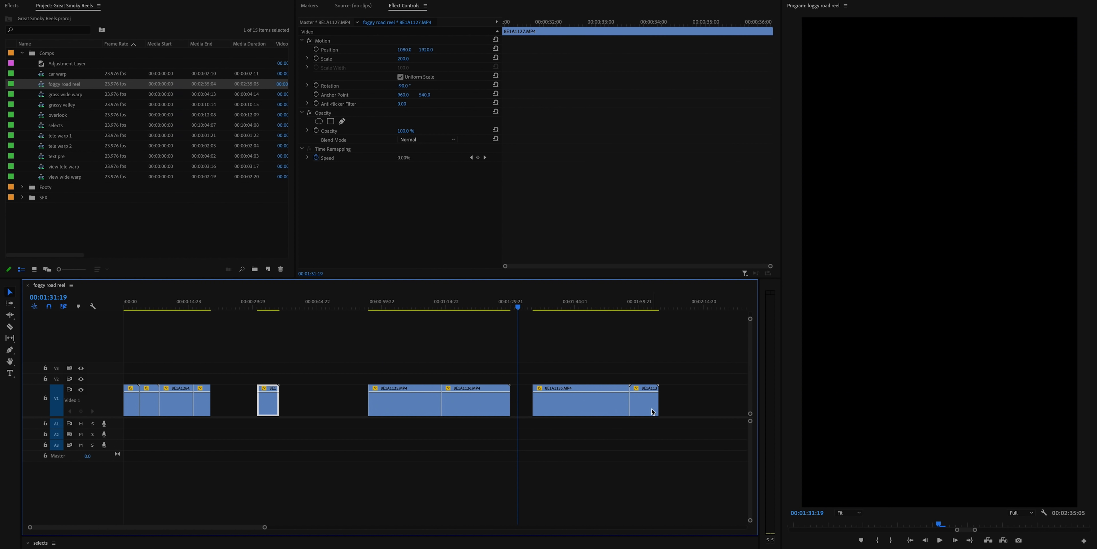
left_click_drag(248, 396, 294, 396)
left_click(273, 308)
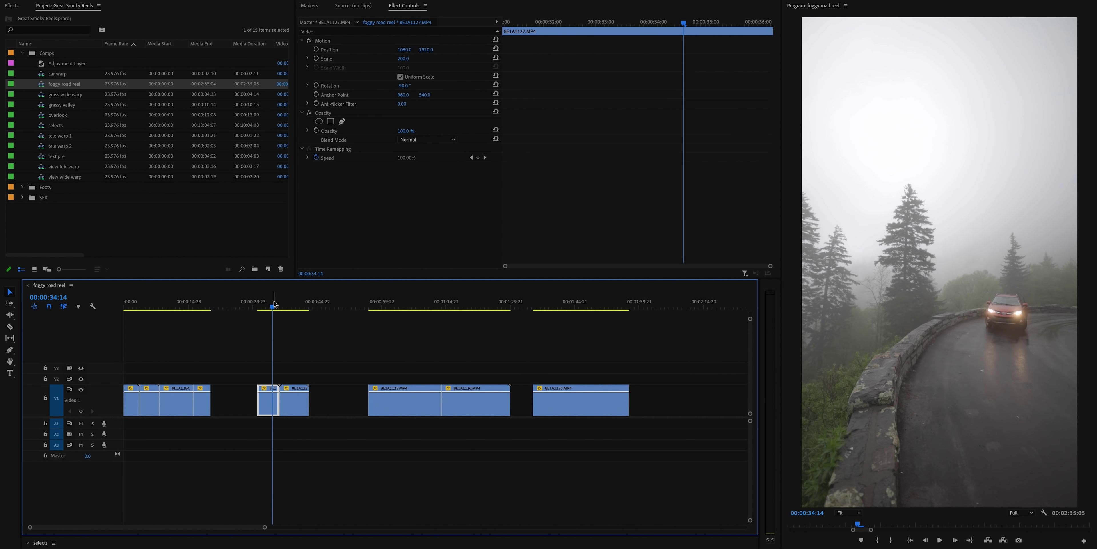
mouse_move(274, 300)
left_mouse_down()
mouse_move(264, 311)
mouse_move(272, 307)
left_mouse_up()
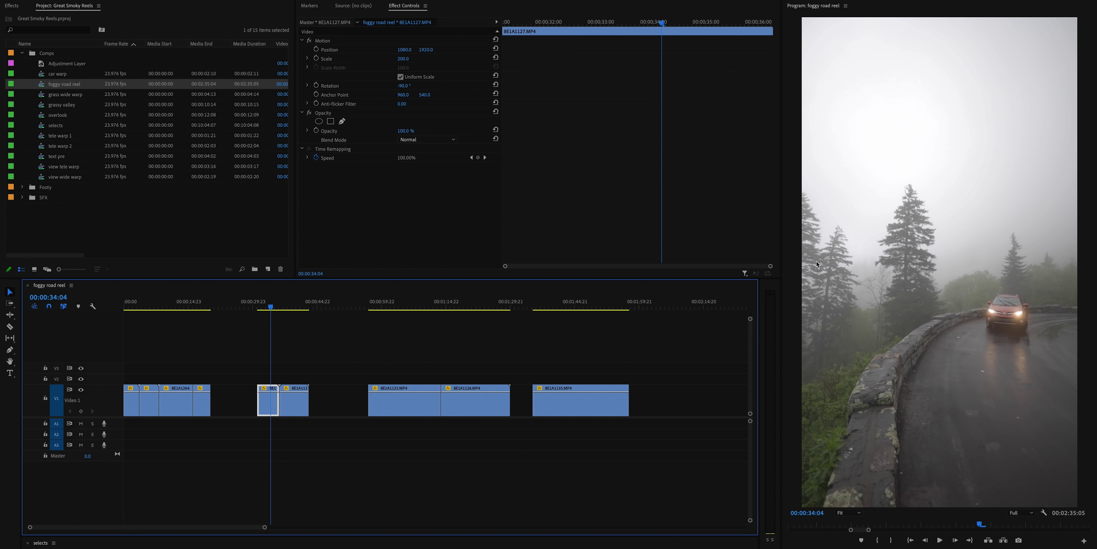
Delete the clip at 00:00:38:16 and 8E1A1135.MP4, closing gaps so the remaining clips run continuously.
left_click_drag(451, 309, 287, 319)
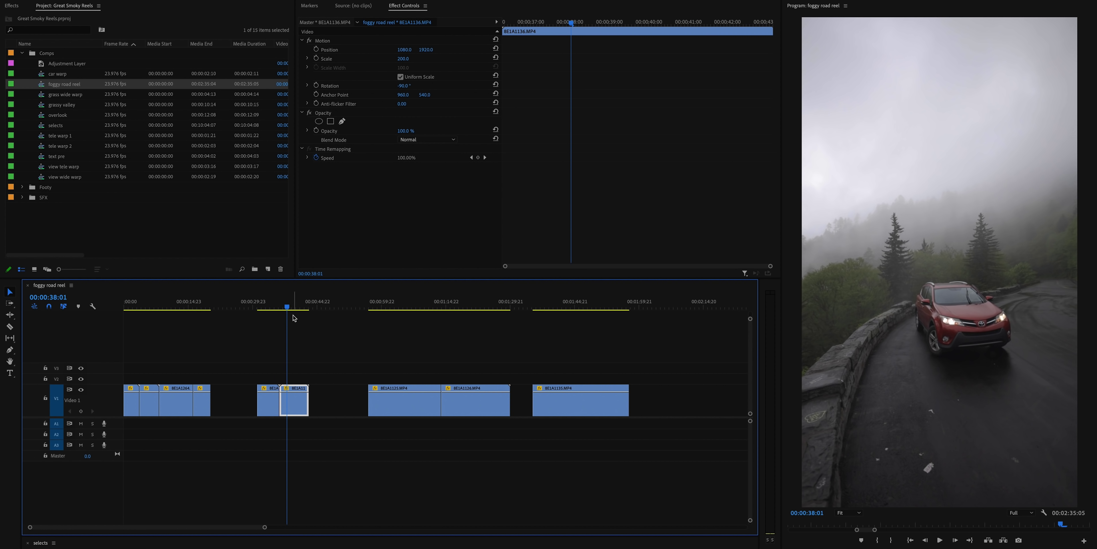
key("Delete")
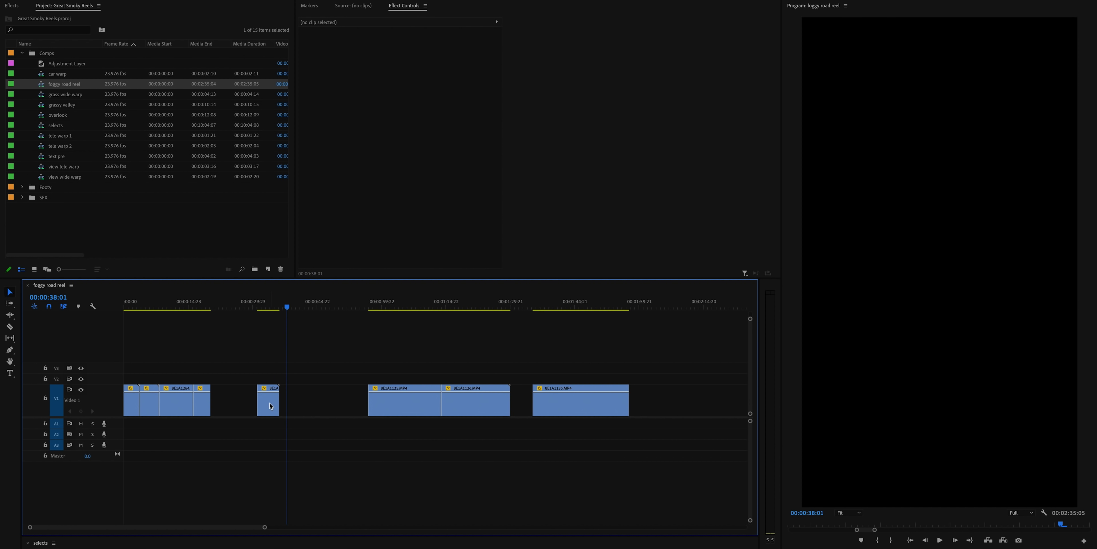
left_click_drag(235, 408, 226, 408)
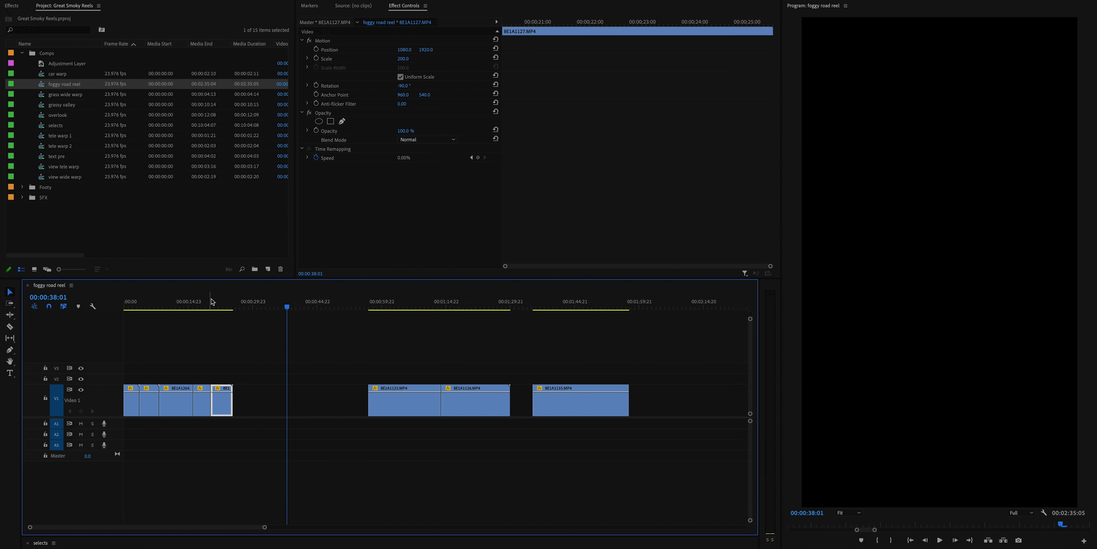
left_click(218, 307)
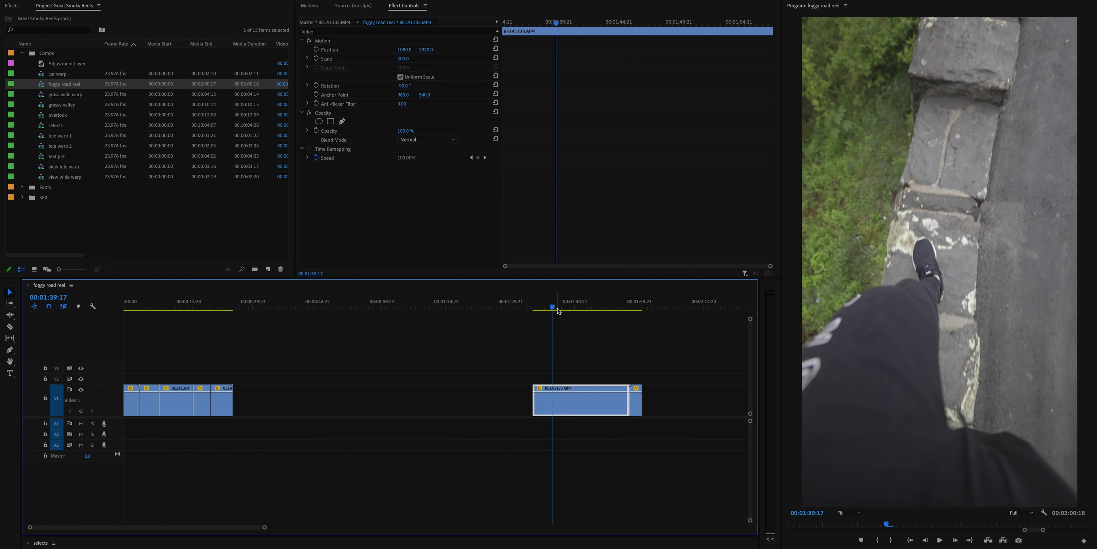
key("space")
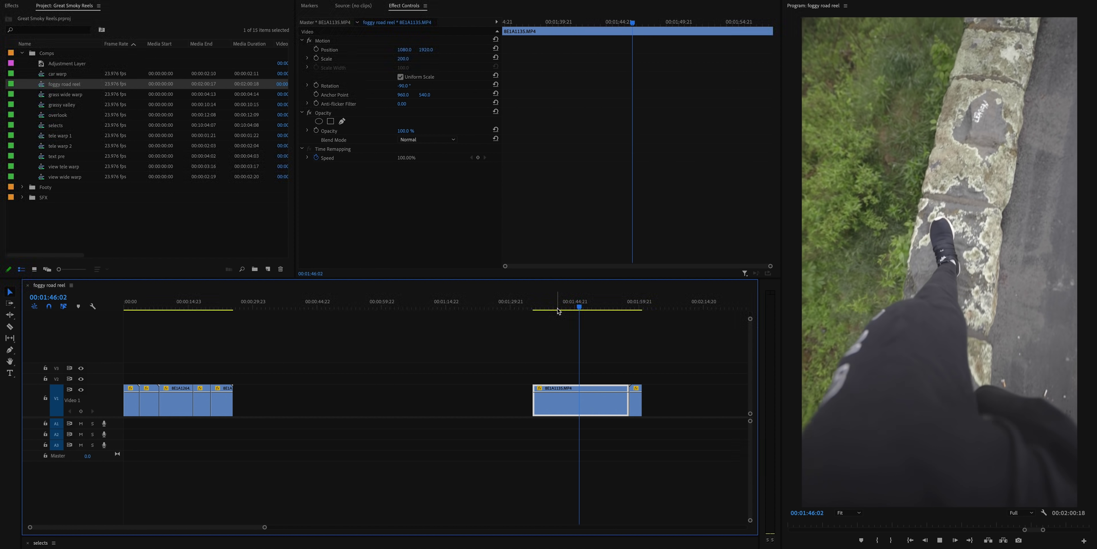
key("Delete")
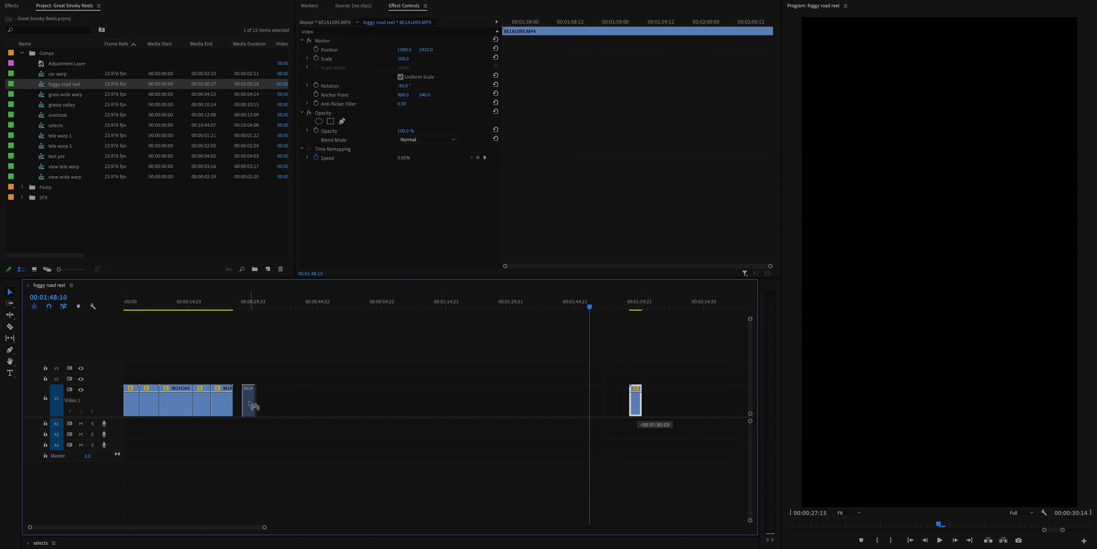
left_click_drag(252, 405, 248, 403)
key("Up")
key("Up")
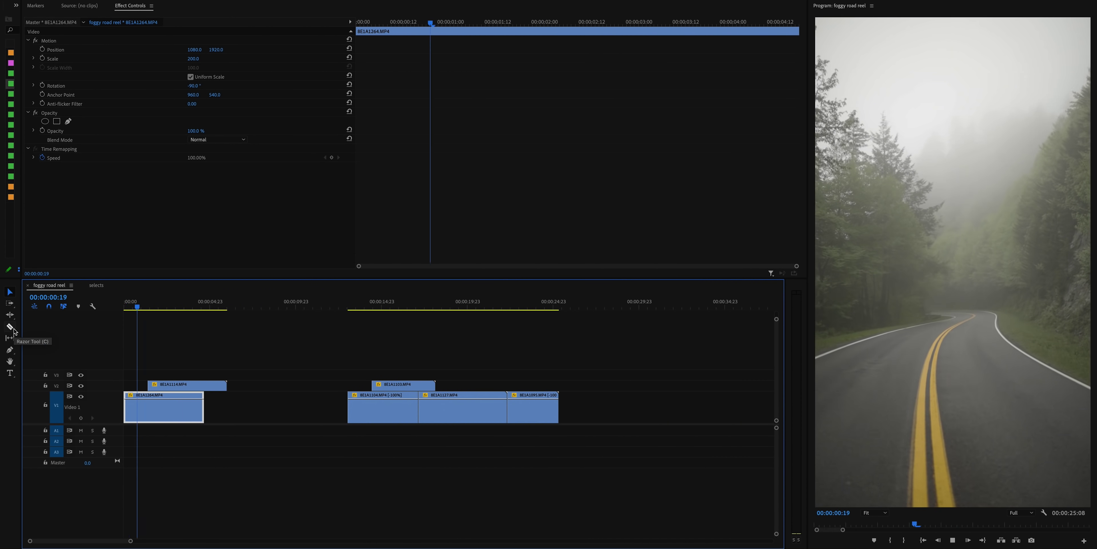
key("equal")
key("space")
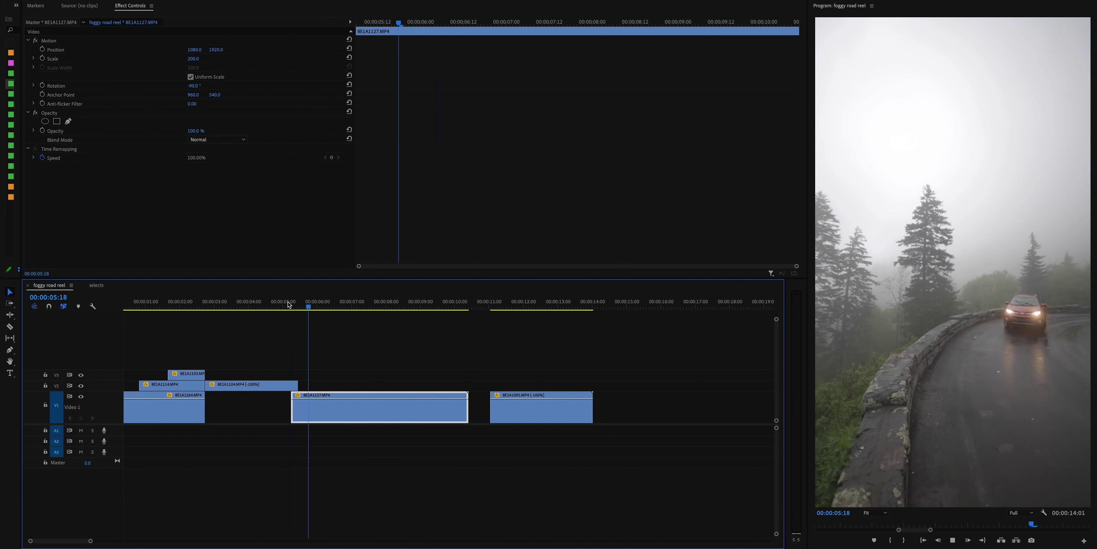
left_click(533, 403)
key("ctrl+r")
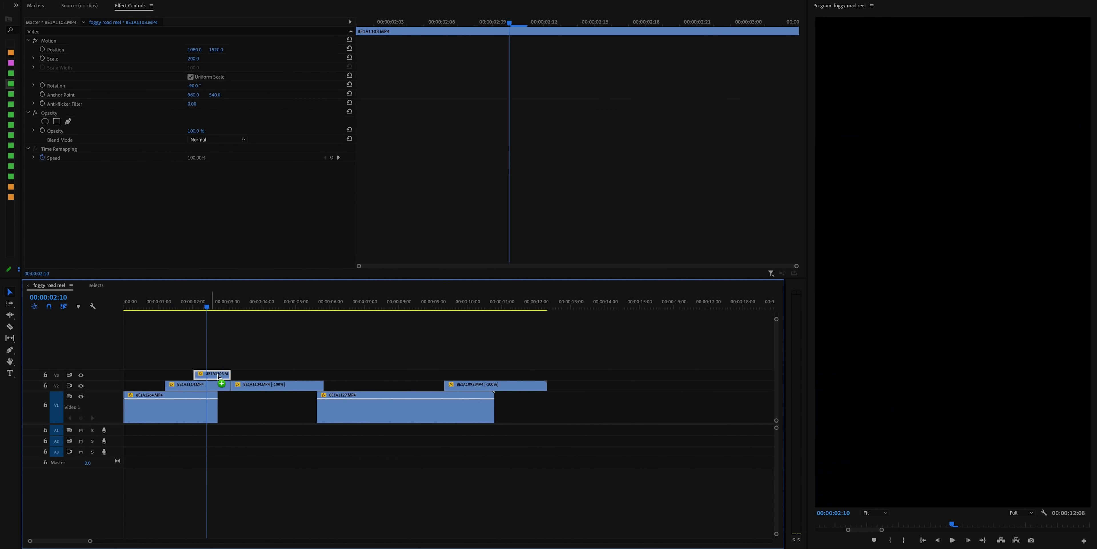
left_click_drag(204, 375, 190, 378)
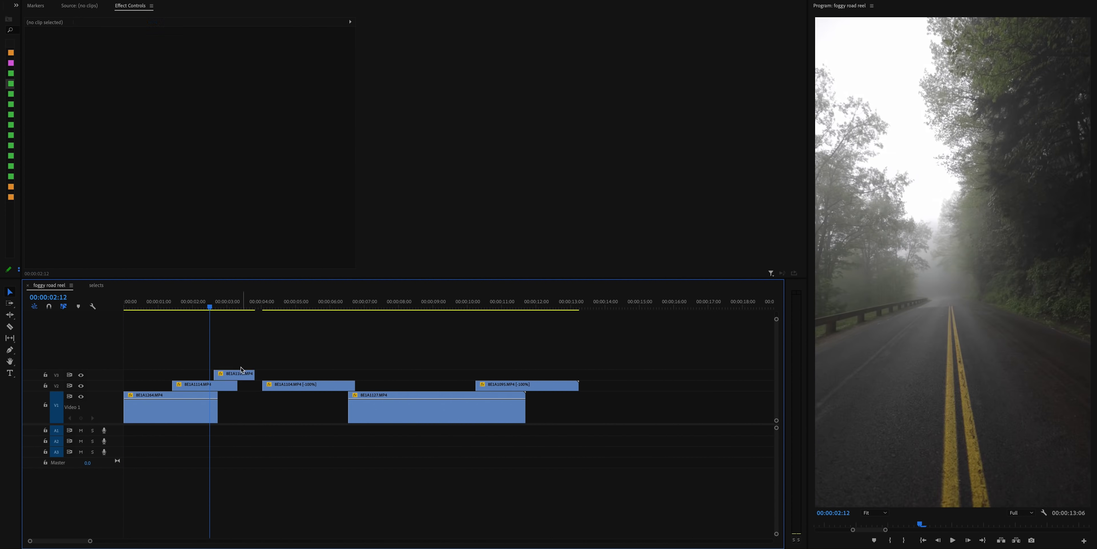
left_click_drag(272, 374, 283, 374)
left_click(339, 339)
key("space")
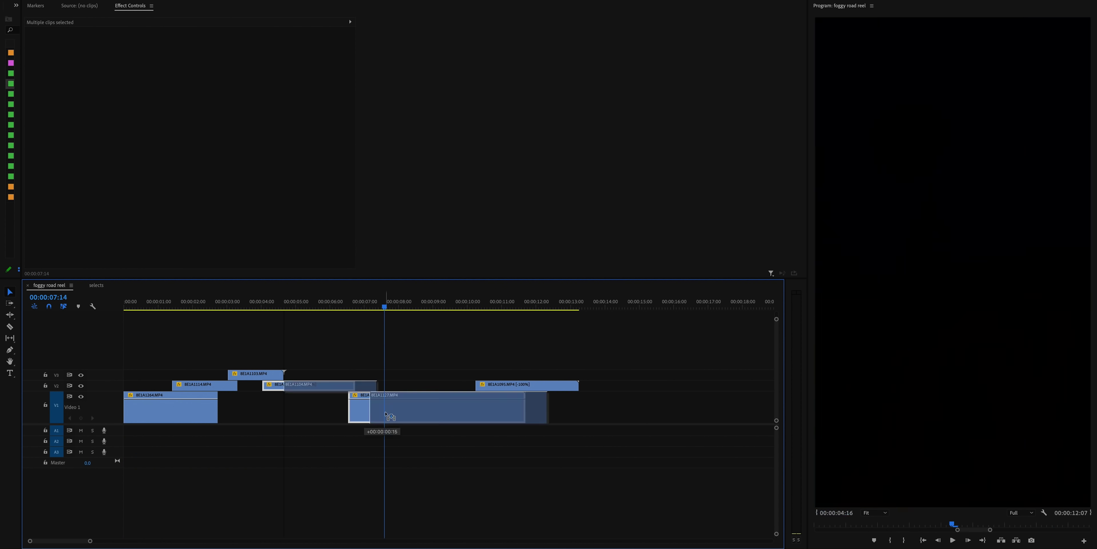
left_click_drag(387, 415, 388, 415)
left_click(462, 365)
key("space")
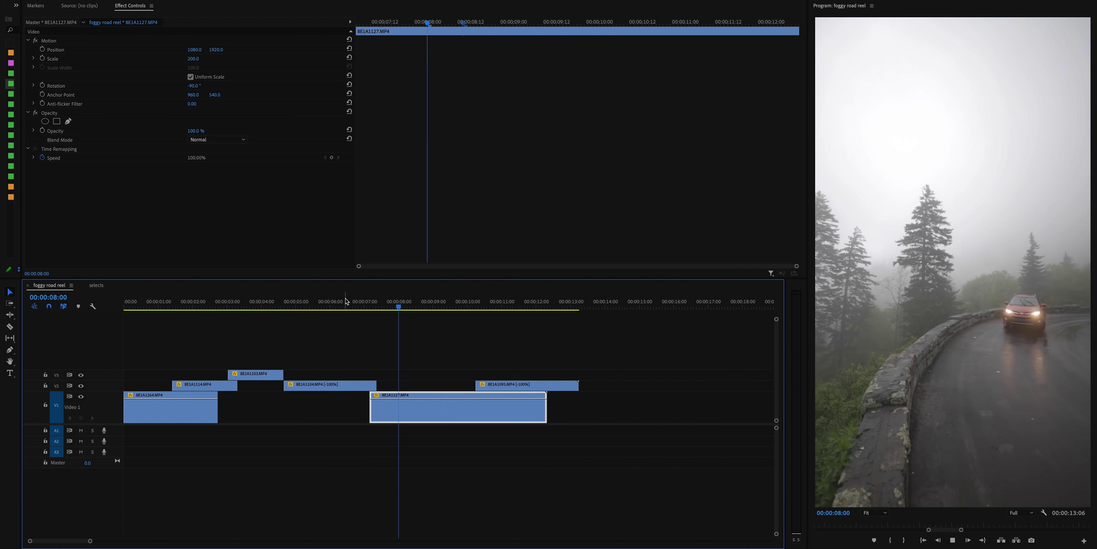
left_click(367, 302)
right_click(379, 396)
left_click(458, 424)
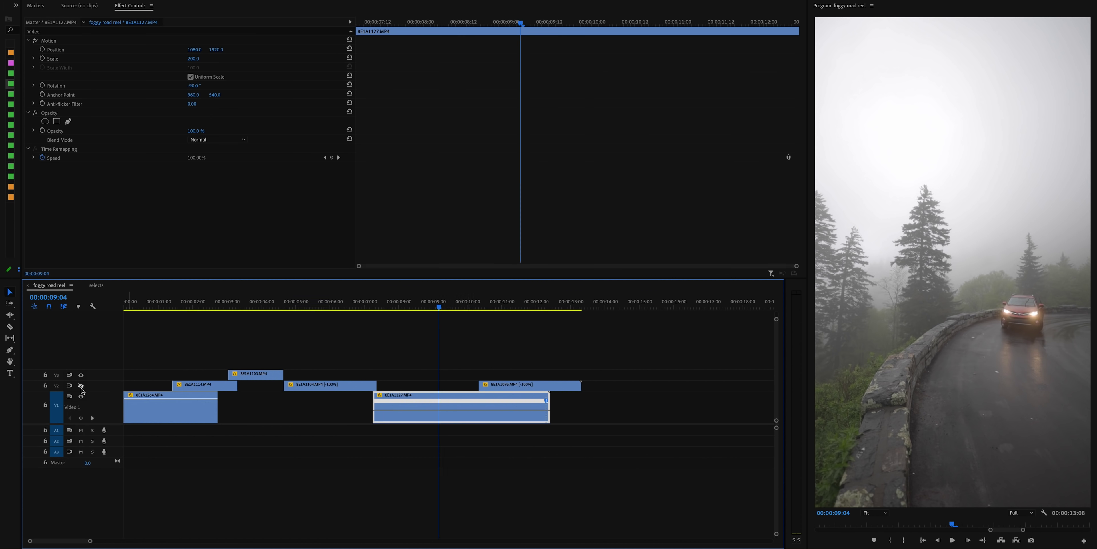
key("v")
key("space")
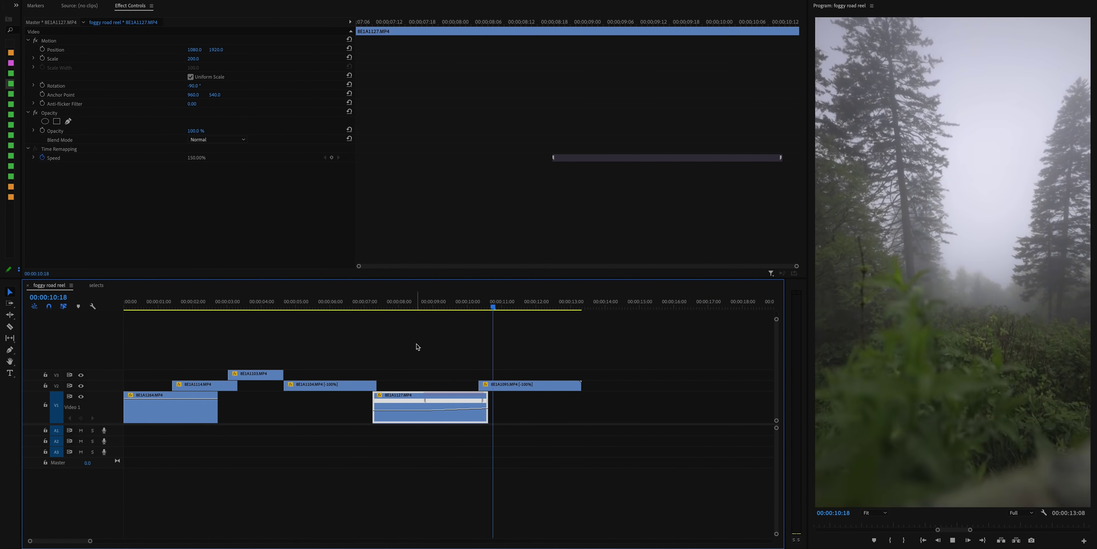
key("space")
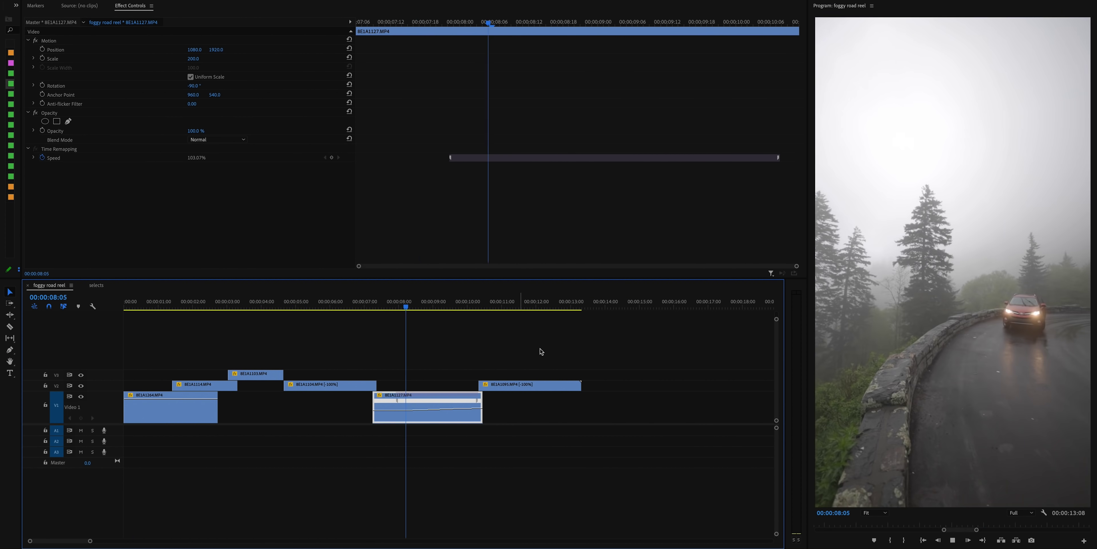
left_click(566, 354)
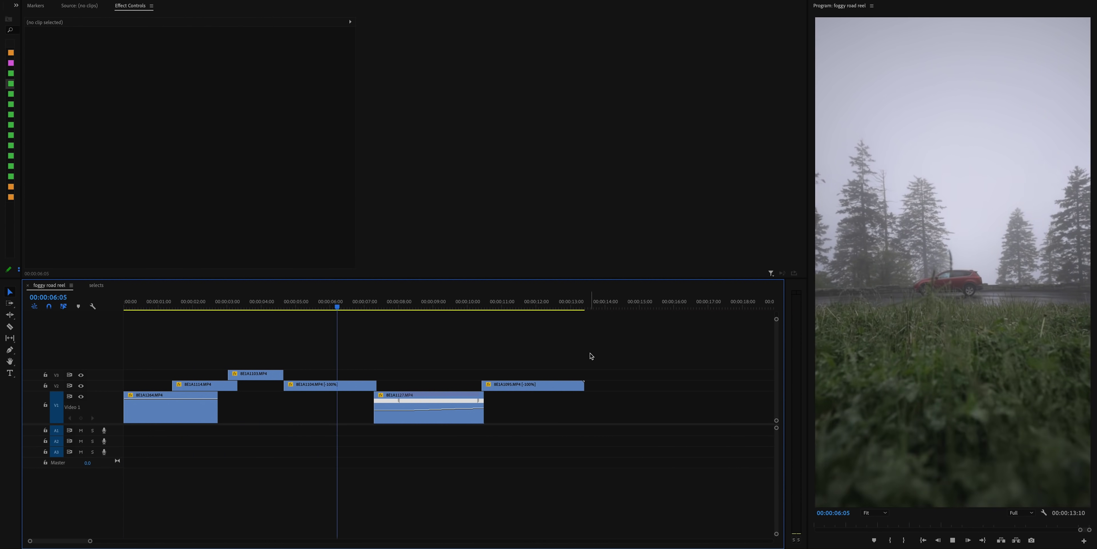
key("space")
key("Home")
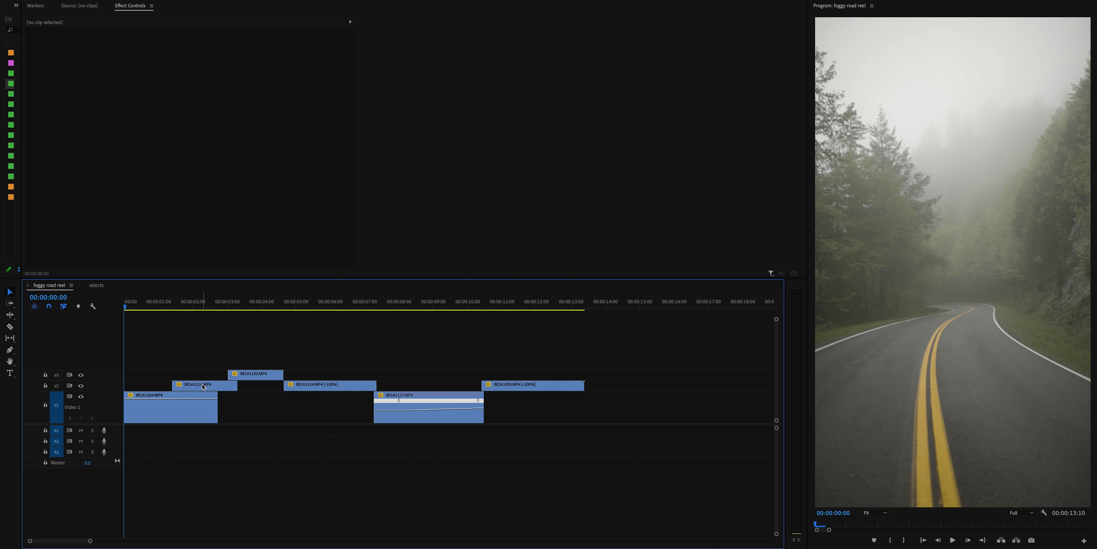
Bring 8E1A1114, 8E1A1103, 8E1A1104 and 8E1A1095 down onto V1 in one row and play from the start.
left_click_drag(203, 386, 244, 407)
left_click_drag(313, 387, 314, 408)
left_click_drag(527, 404, 527, 405)
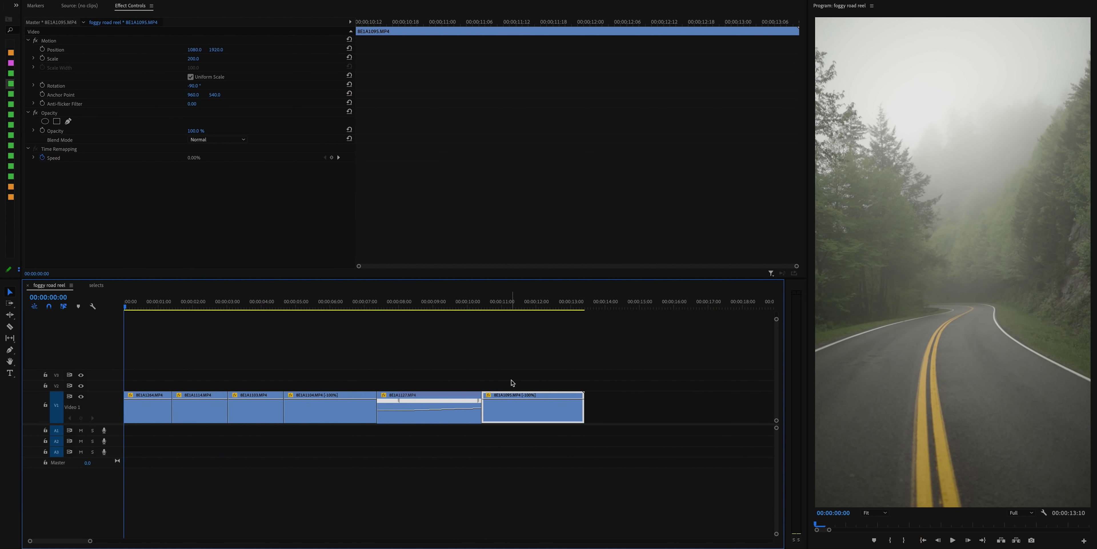
left_click(430, 358)
key("space")
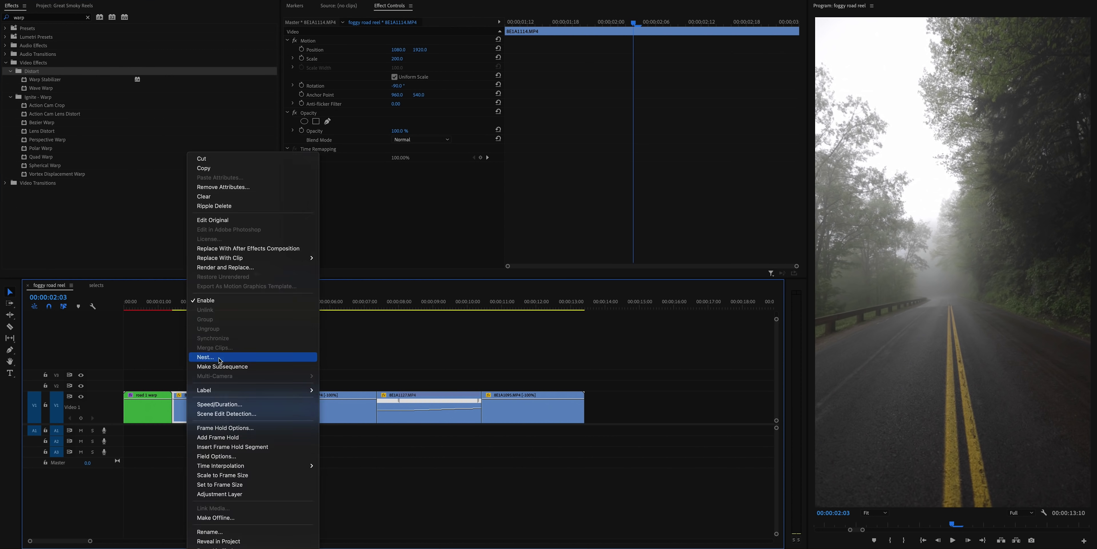
Nest the selected clips into their own sequences with the default names.
left_click(221, 357)
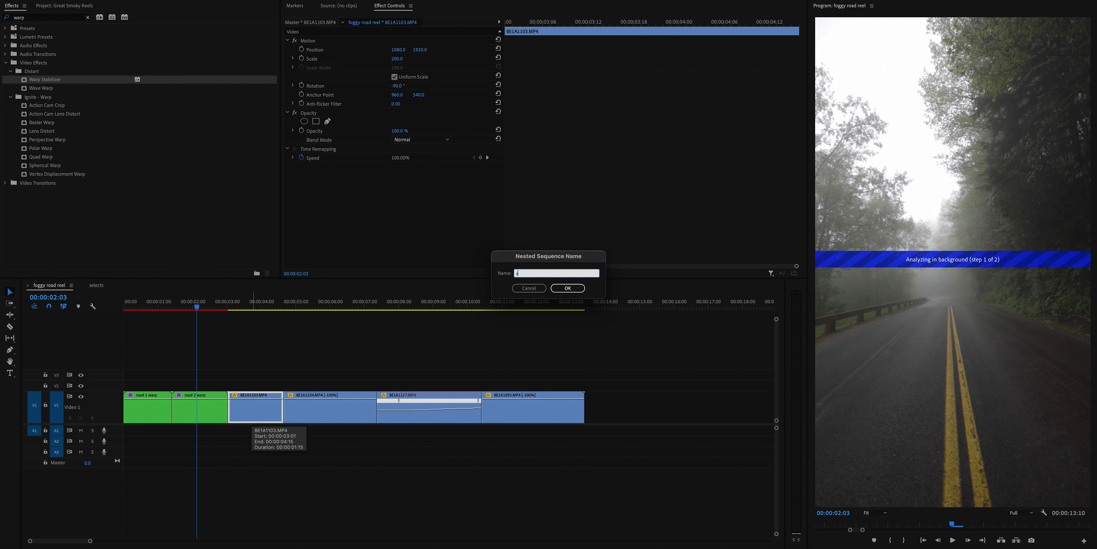
key("Return")
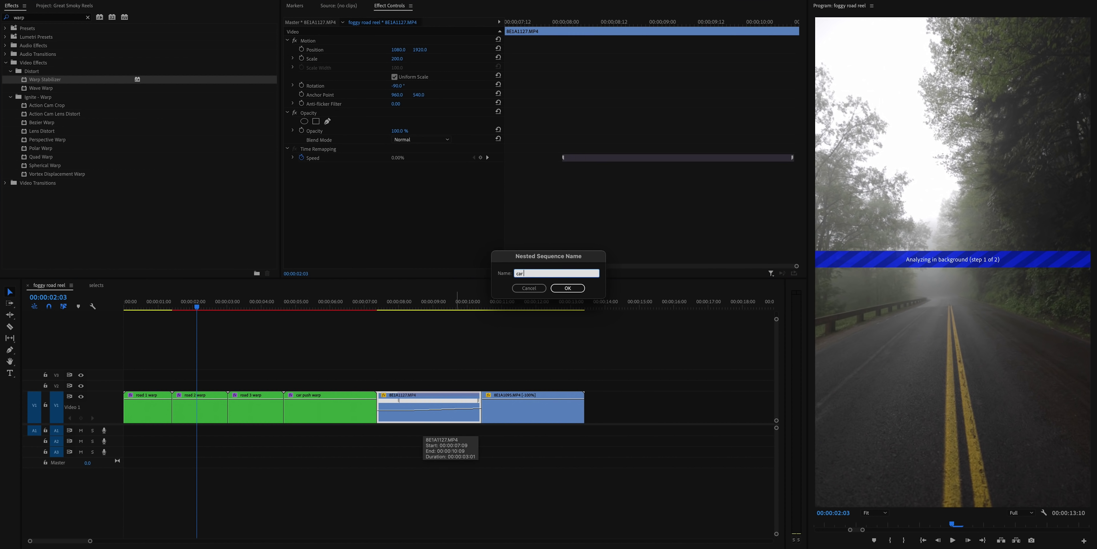
key("Return")
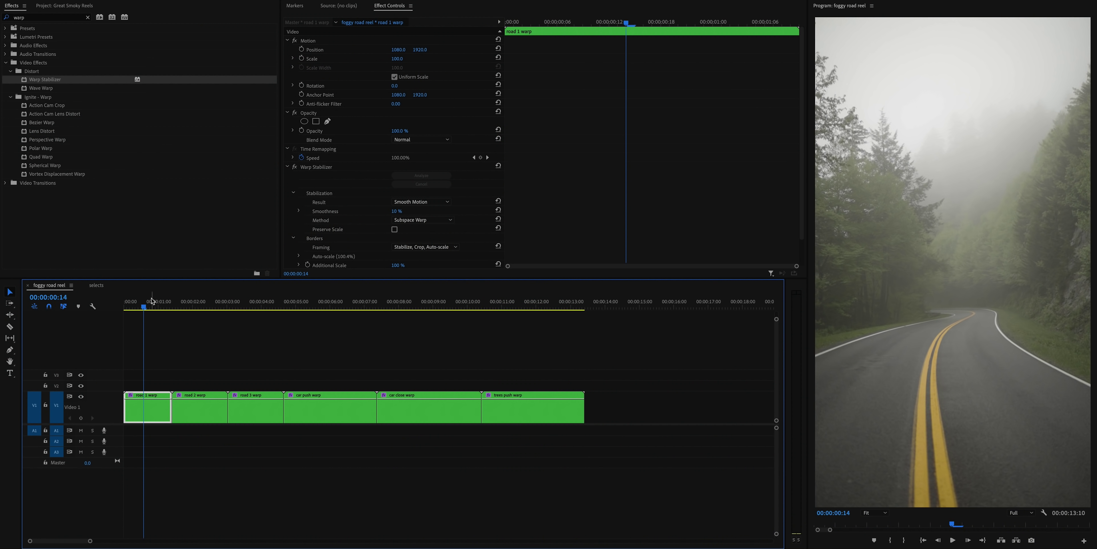
left_click_drag(153, 300, 124, 305)
Add a first Position keyframe to road 1 warp in Effect Controls.
left_click(303, 51)
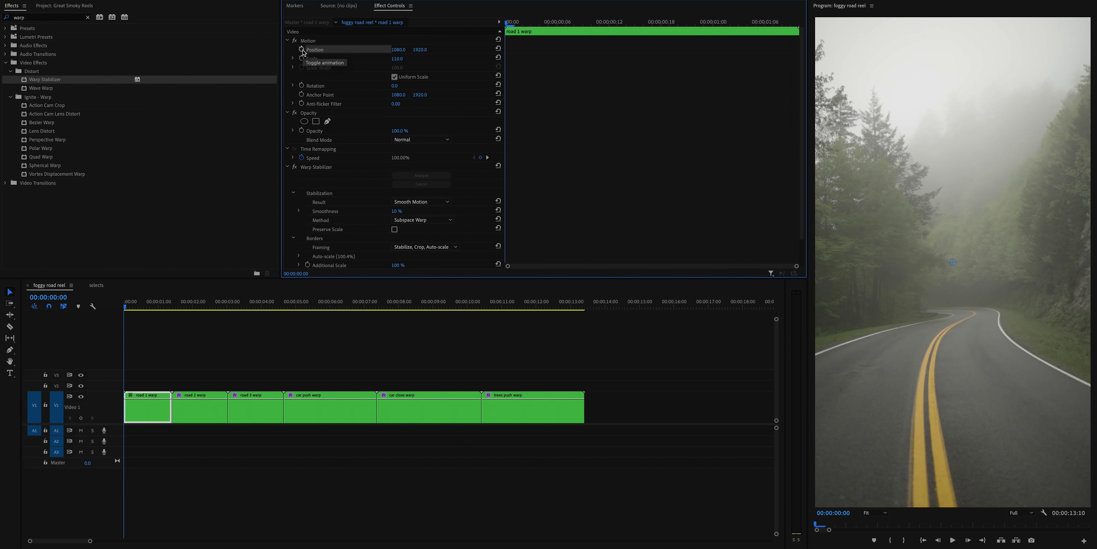
key("space")
left_click(302, 50)
Select the car close, car push and trees push warp clips in turn and play back from the trees shot.
left_click(393, 305)
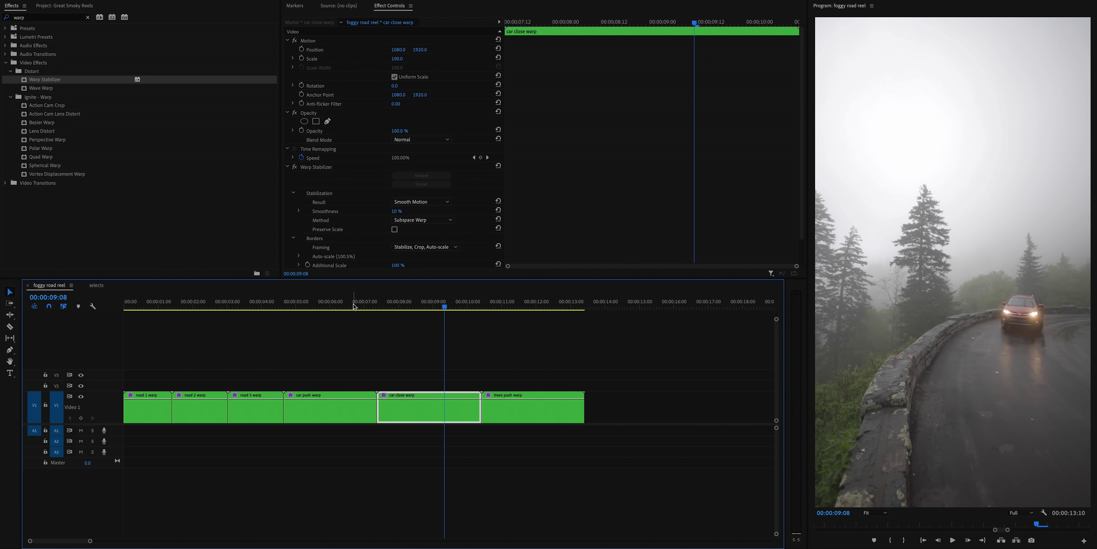
left_click(341, 305)
left_click(501, 303)
key("space")
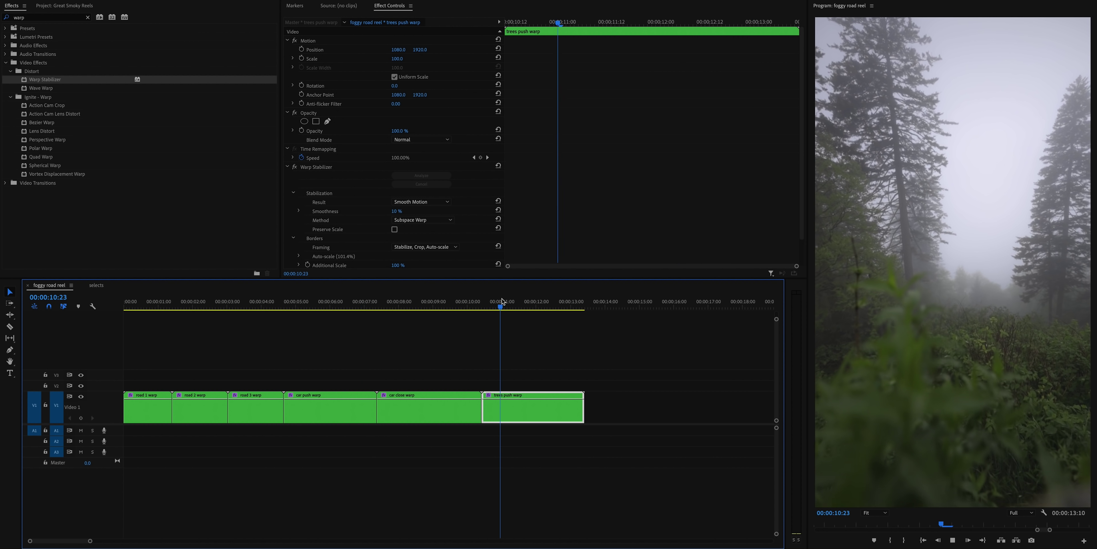
left_click(420, 305)
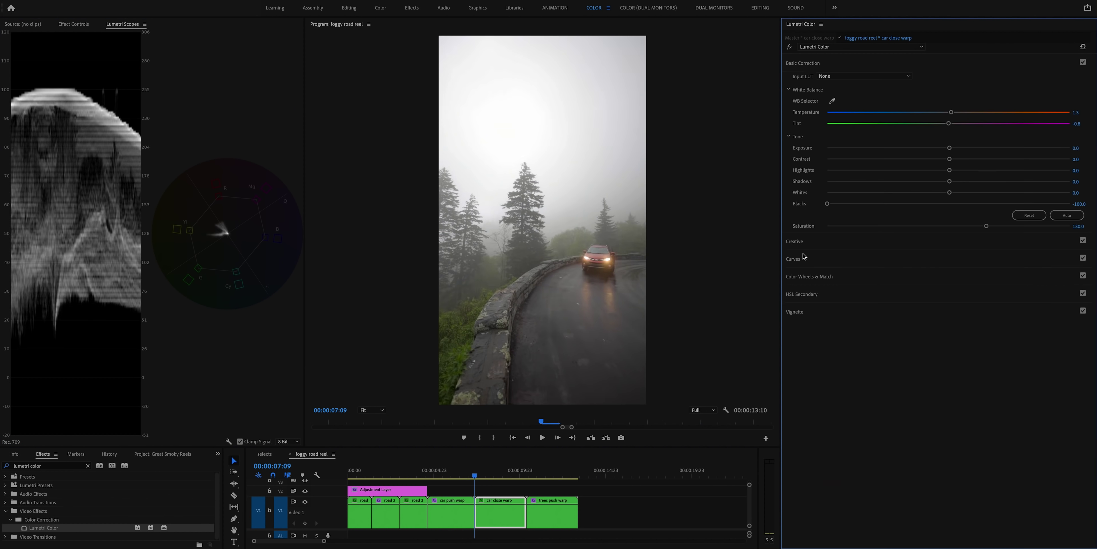
Open the Curves section of Lumetri Color for the selected clip.
left_click(804, 257)
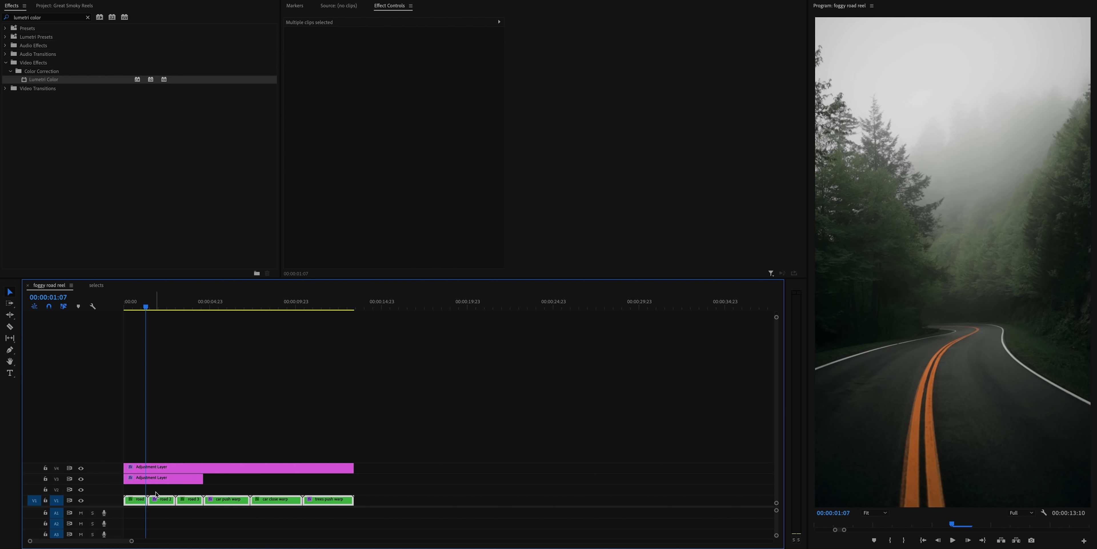
Duplicate the V1 clips onto track V2 and search the Effects panel for 'diffuse'.
left_click_drag(140, 501, 140, 490)
left_click(306, 392)
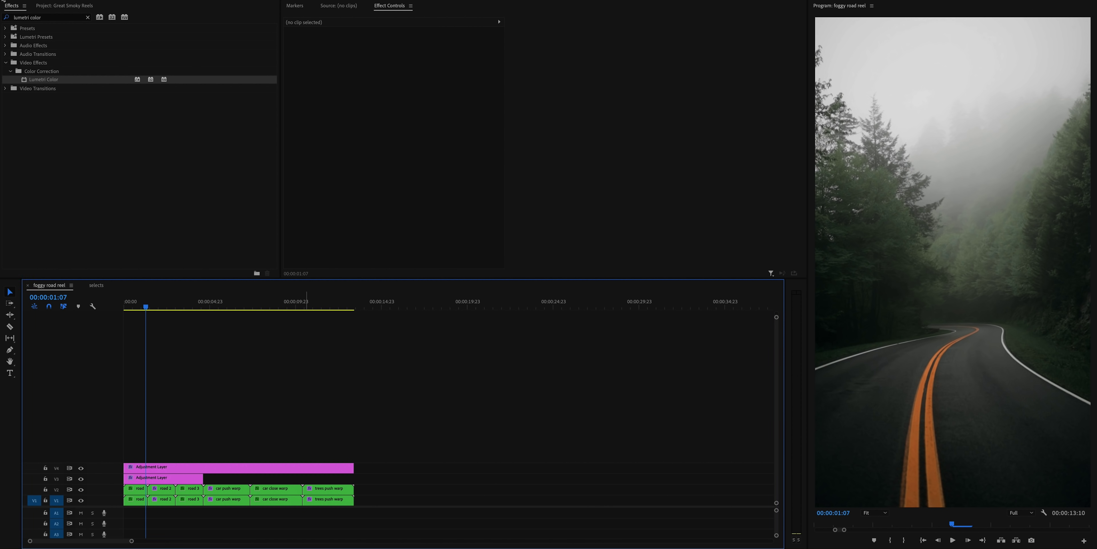
key("shift+7")
type("diffused")
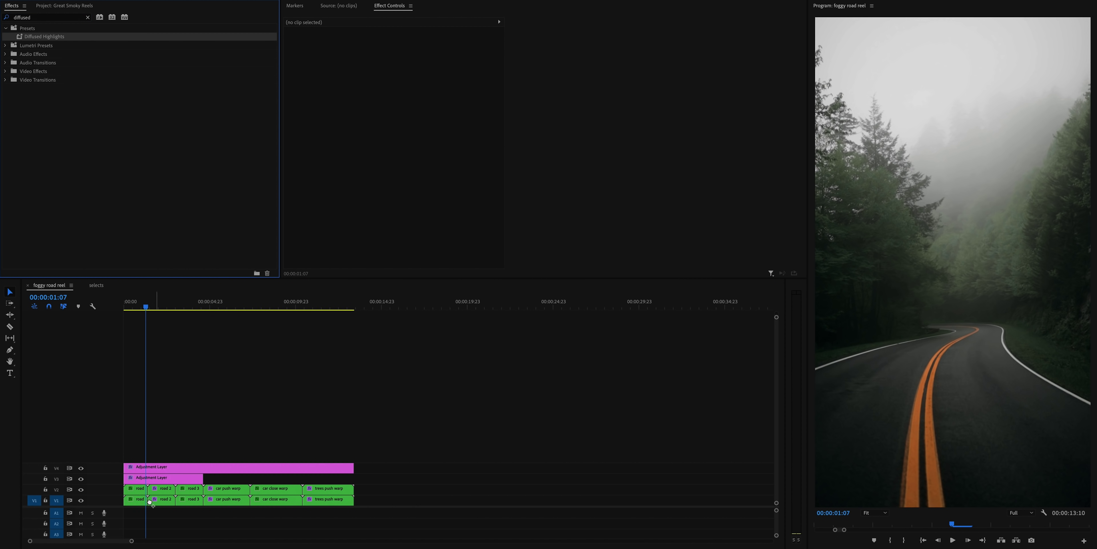
Select the road 1 warp copy on V2 and check its Luma Key highlight matte with V1 hidden.
left_click(138, 489)
scroll(357, 215, "down", 5)
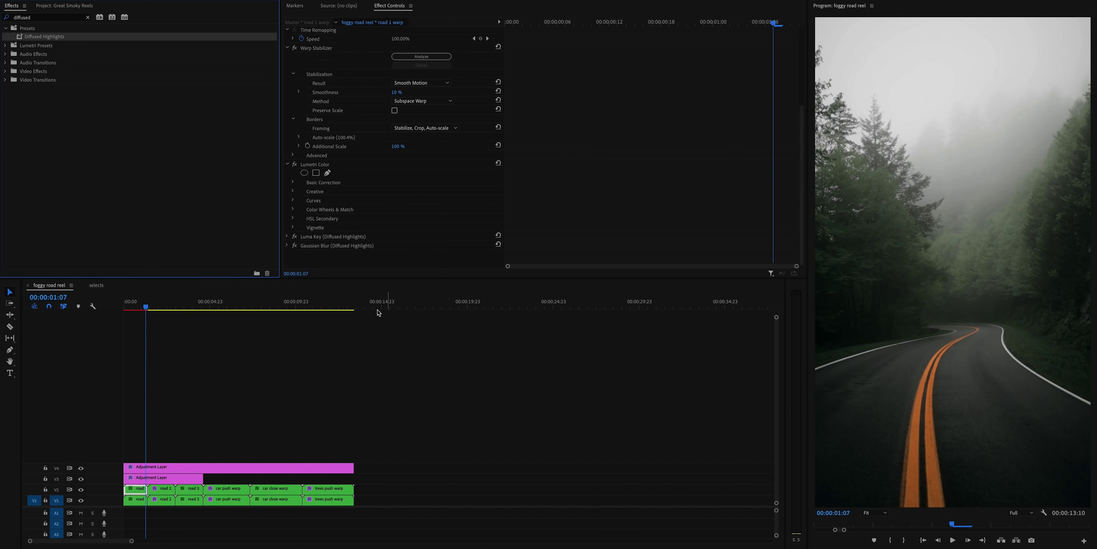
left_click(80, 500)
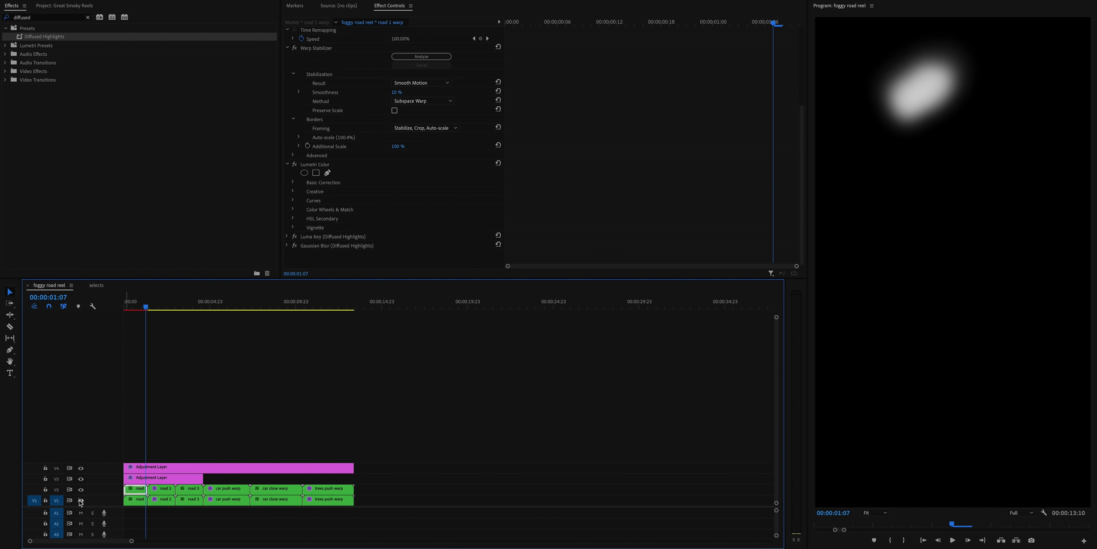
left_click(288, 236)
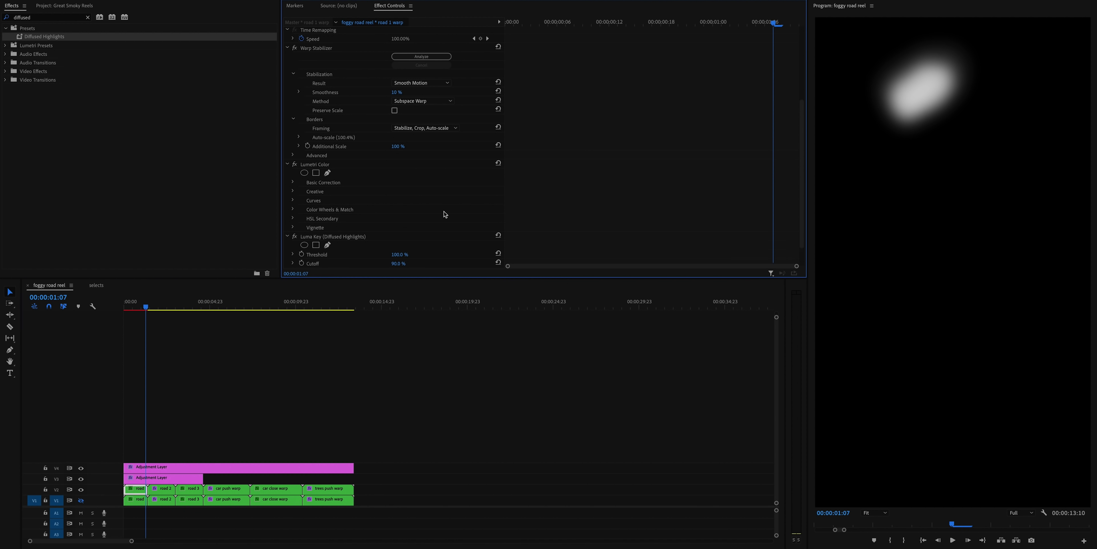
scroll(462, 213, "down", 2)
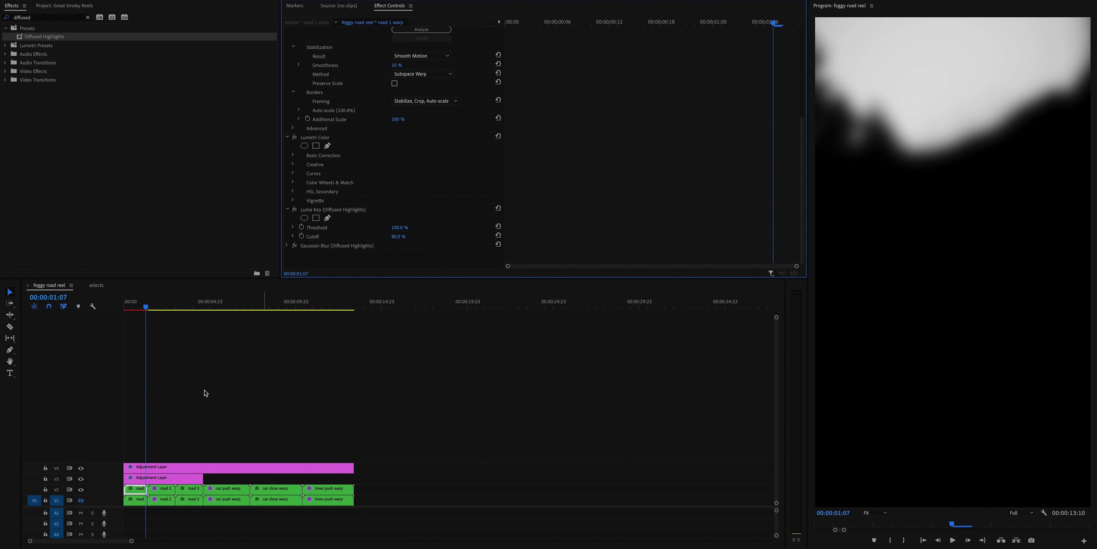
left_click(82, 500)
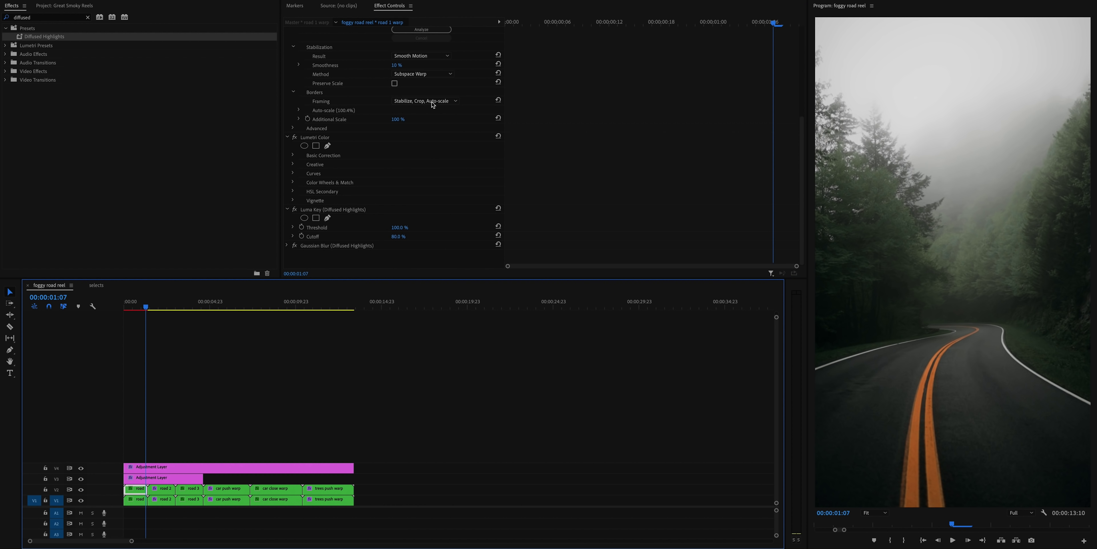
scroll(439, 196, "up", 10)
Set the V2 glow copy's blend mode to Lighten, then compare and play back the reel.
left_click(420, 141)
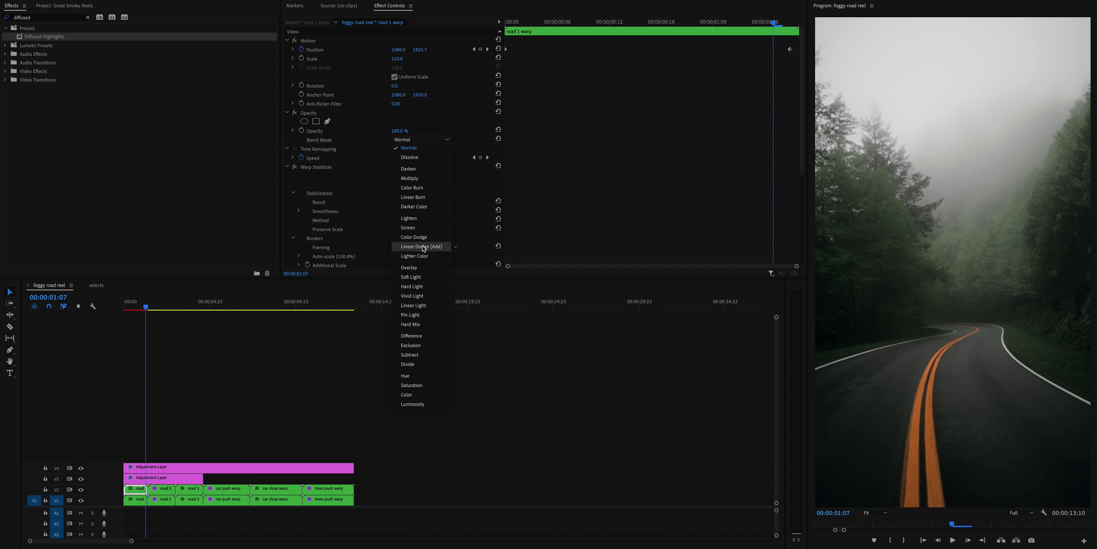
left_click(414, 218)
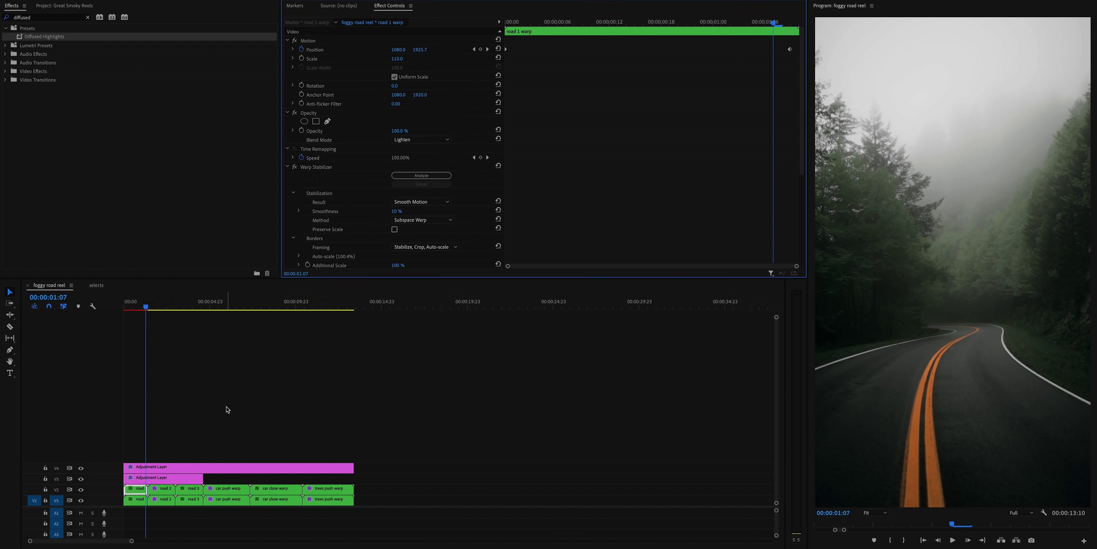
left_click(81, 490)
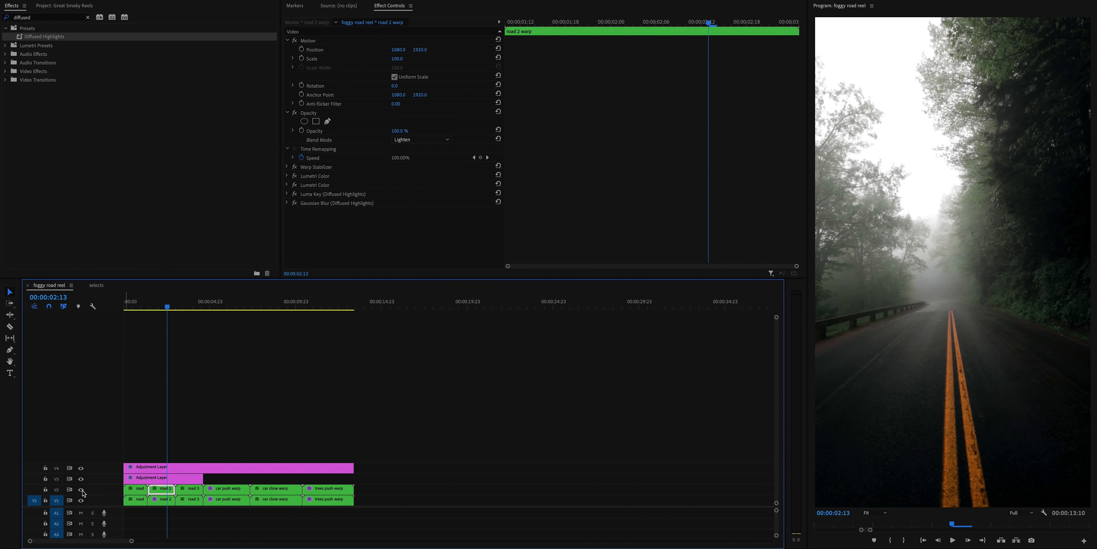
key("space")
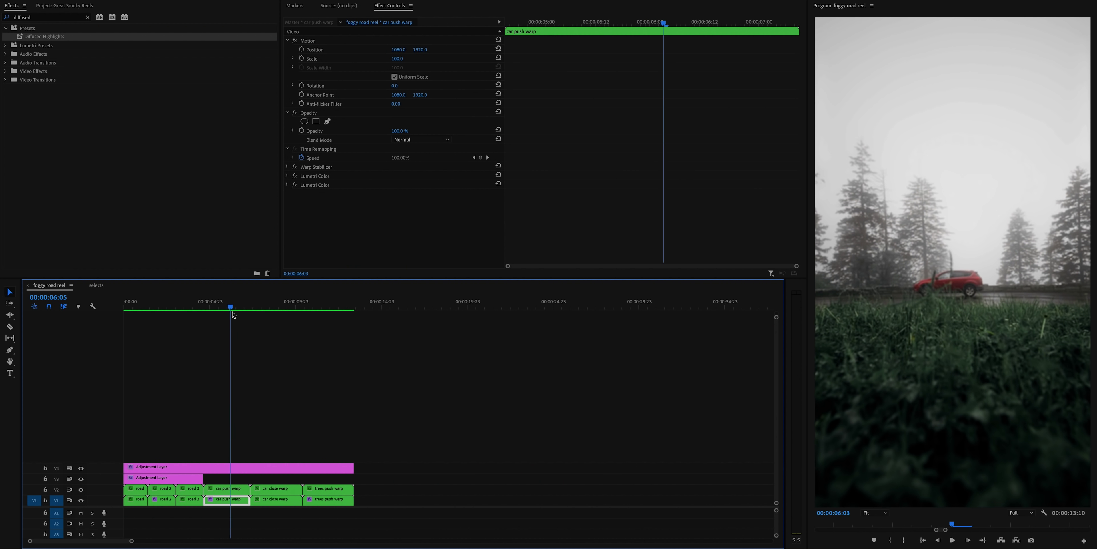
Scrub the playhead into the car close warp and trees push warp shots.
left_click_drag(243, 315, 271, 321)
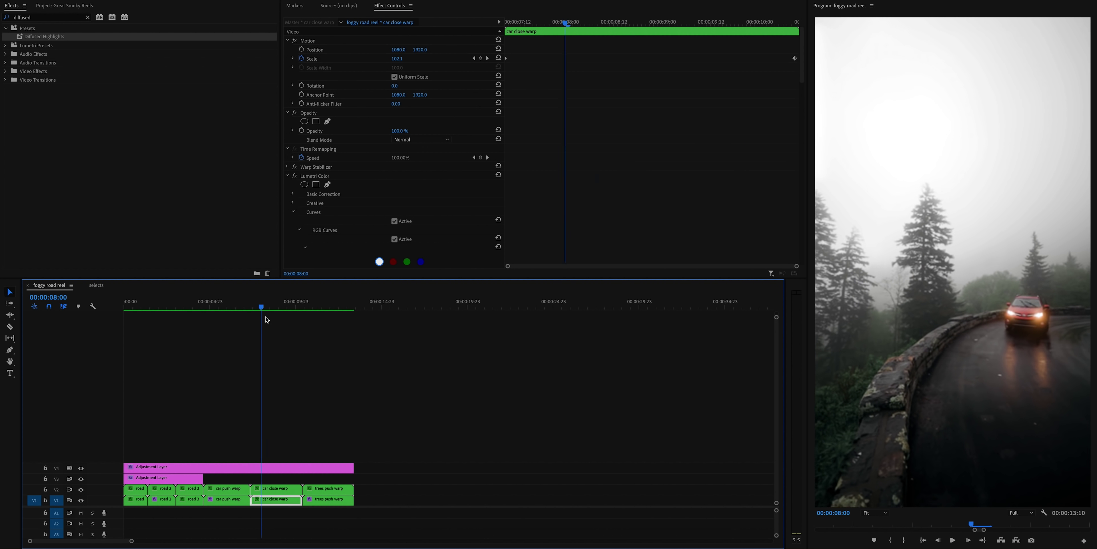
left_click_drag(300, 319, 326, 327)
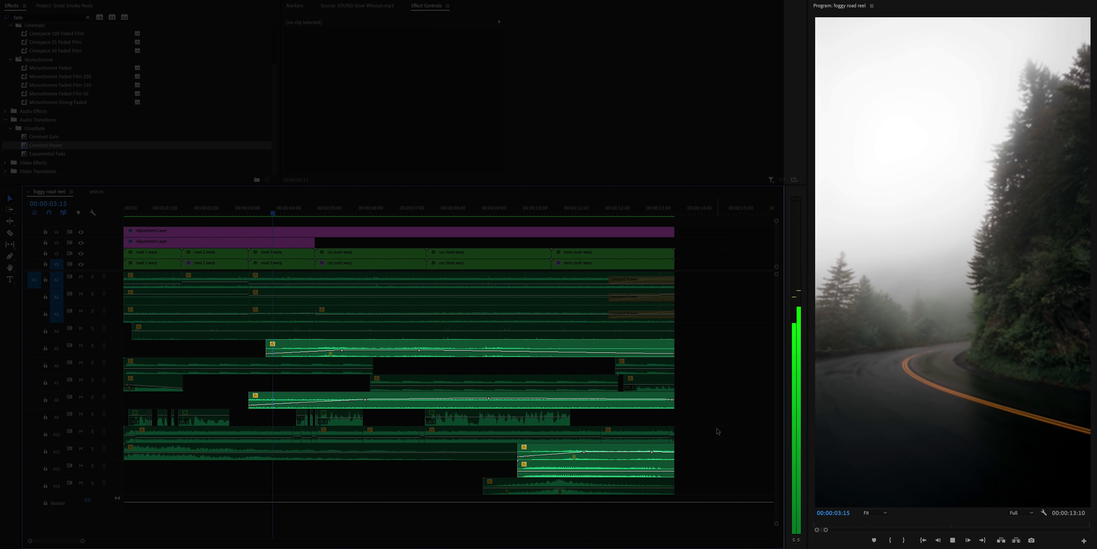